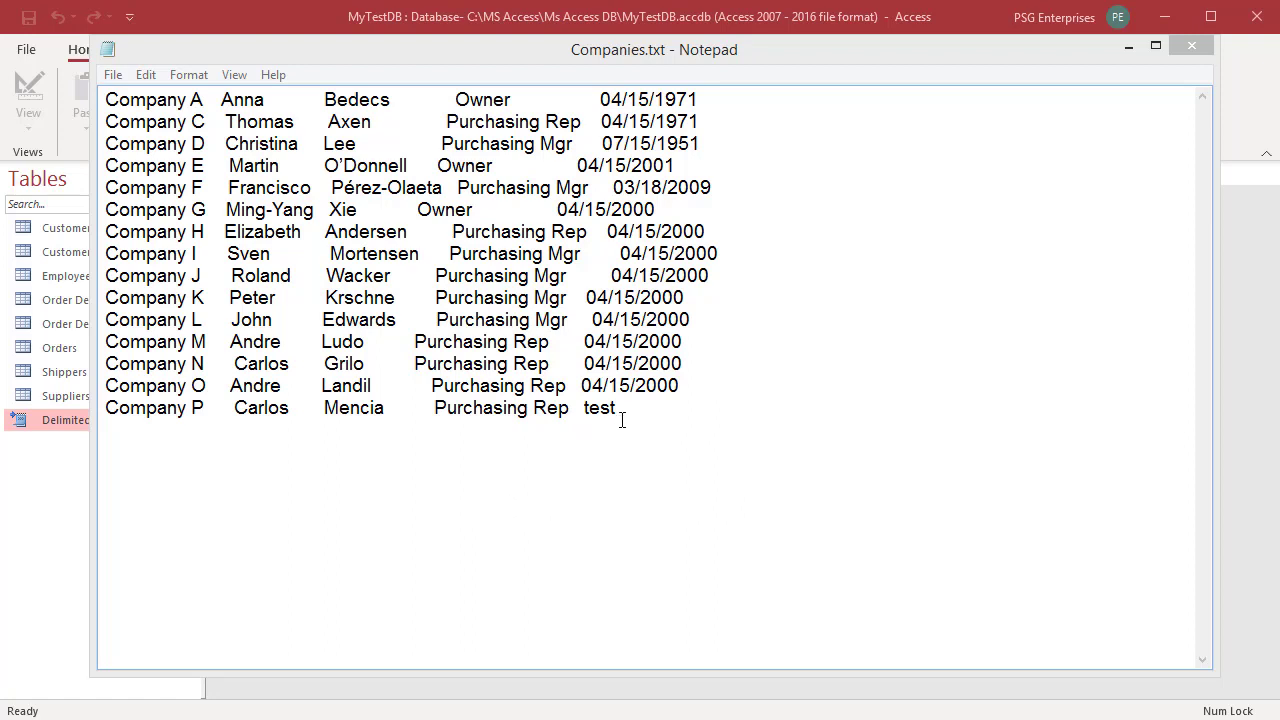
# Close the Companies.txt file in Notepad and start getting external data from a text file in Access.
pyautogui.click(1191, 46)
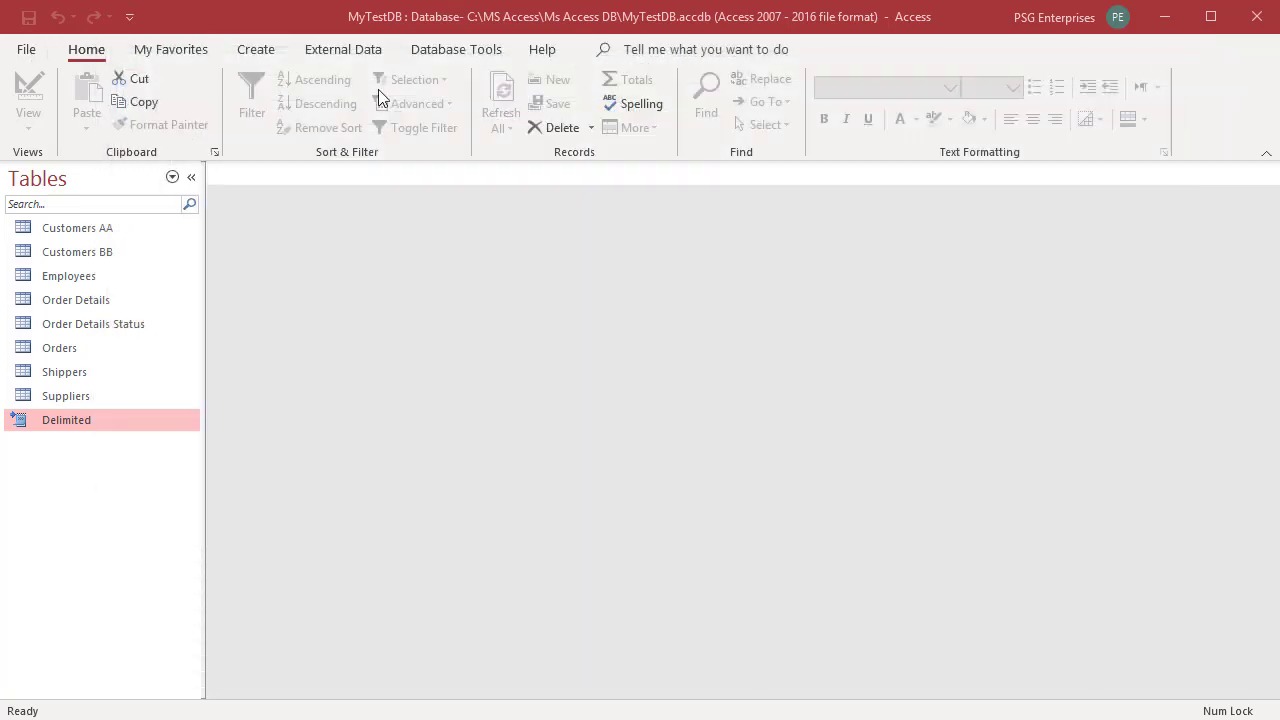
pyautogui.click(343, 50)
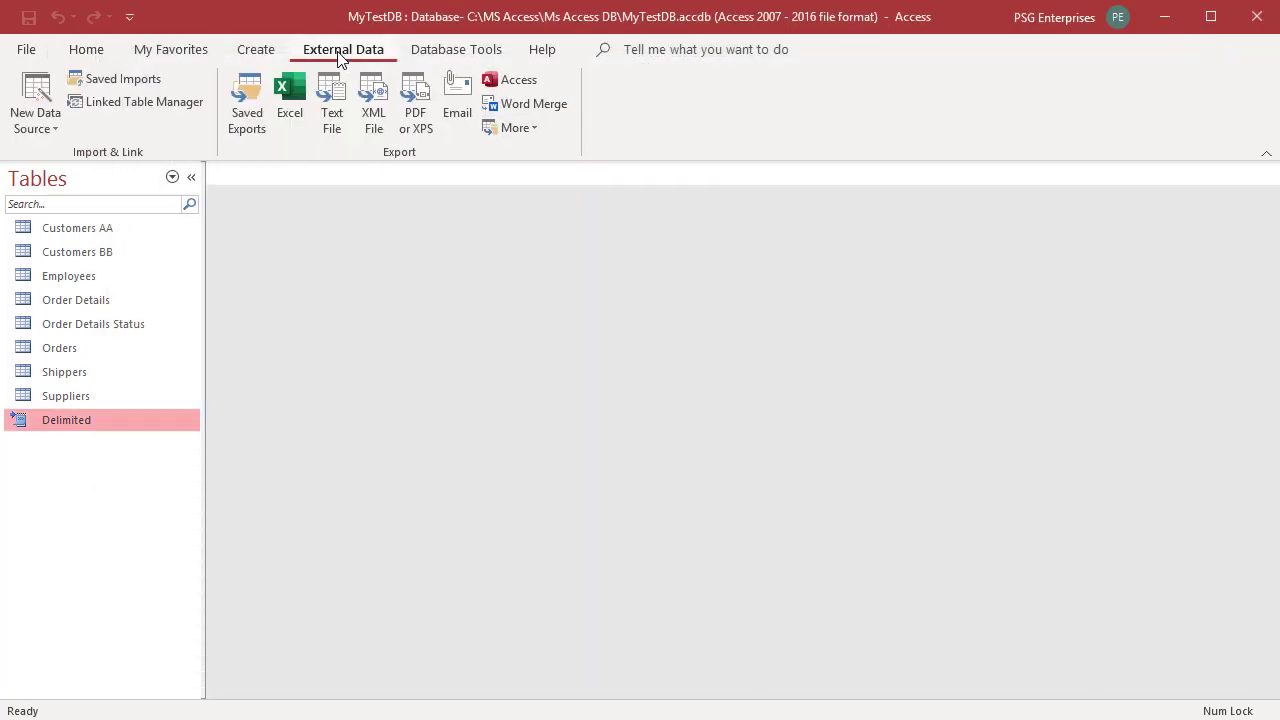
pyautogui.click(37, 125)
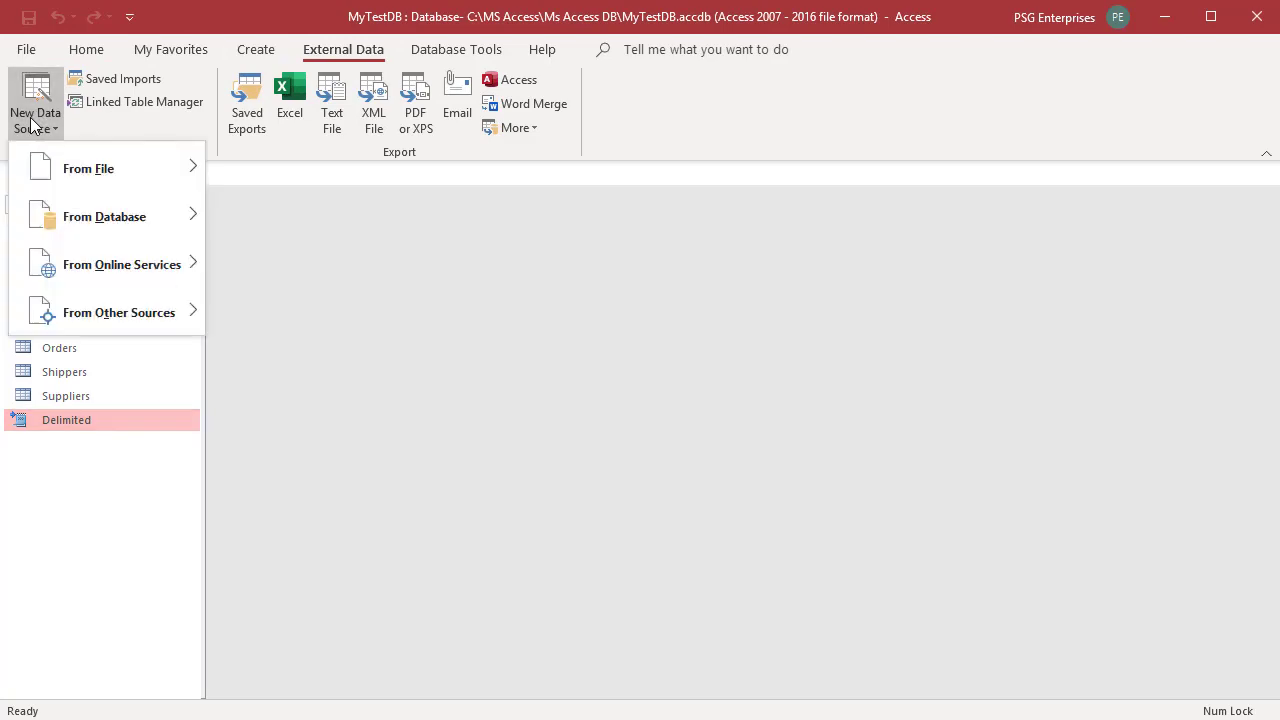
pyautogui.moveTo(69, 177)
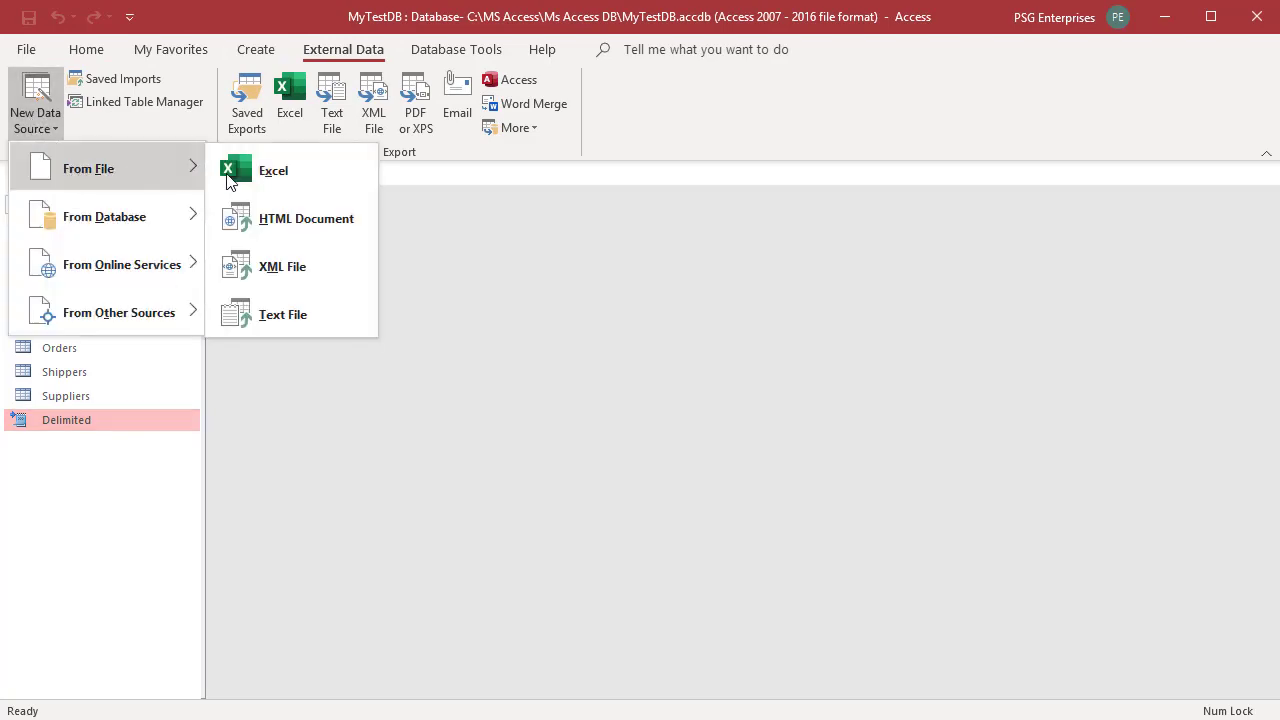
pyautogui.click(304, 321)
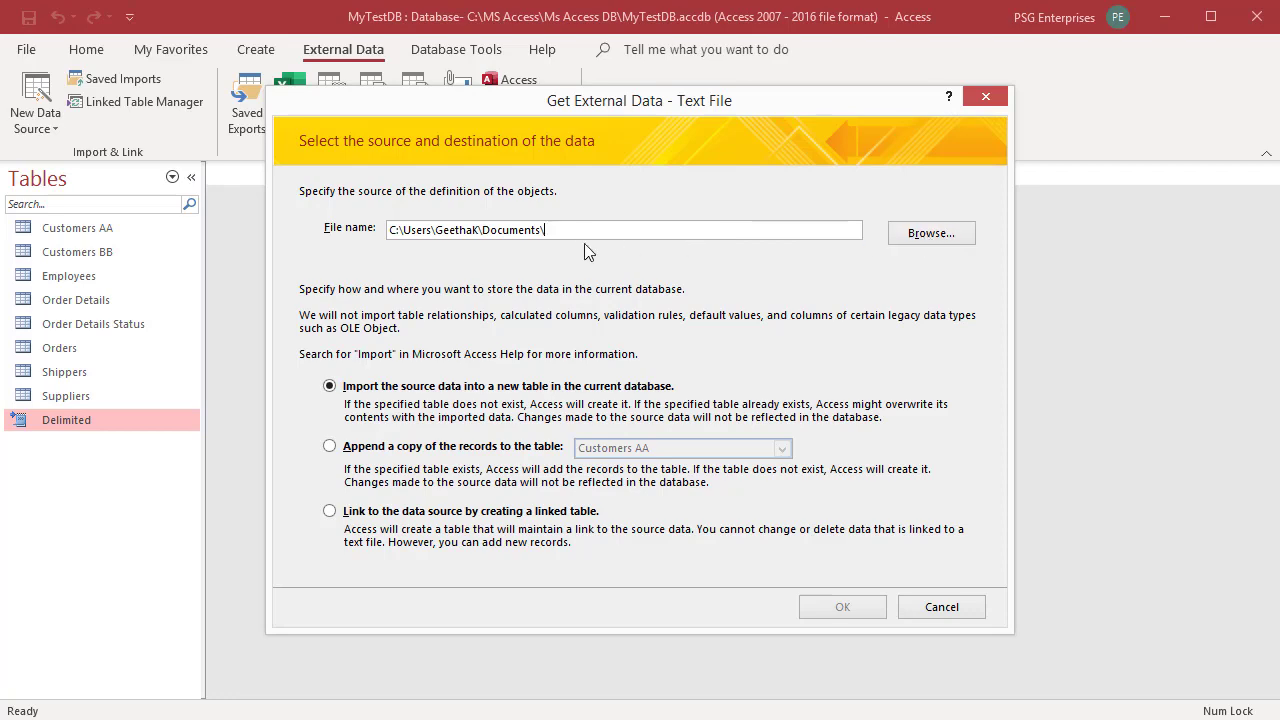
# Choose Companies.txt from the C:\MS Access\Test Files\Text folder as the source file.
pyautogui.click(932, 233)
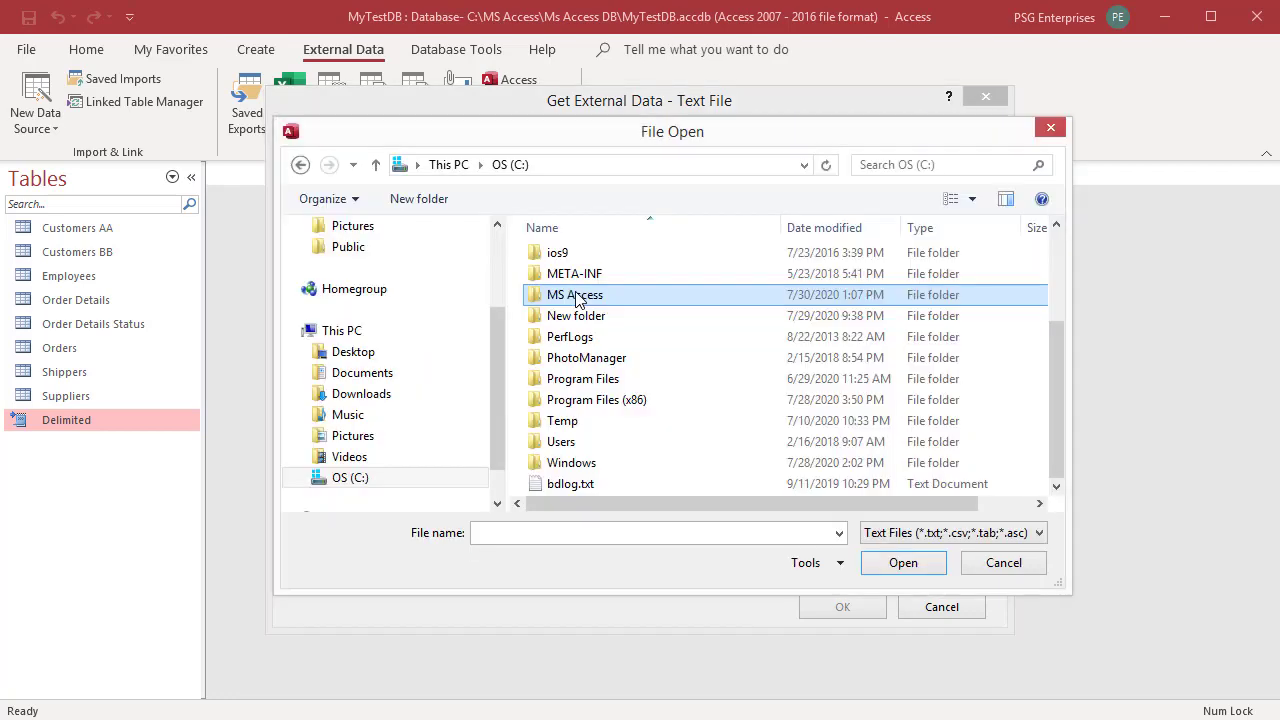
pyautogui.doubleClick(670, 212)
pyautogui.doubleClick(584, 320)
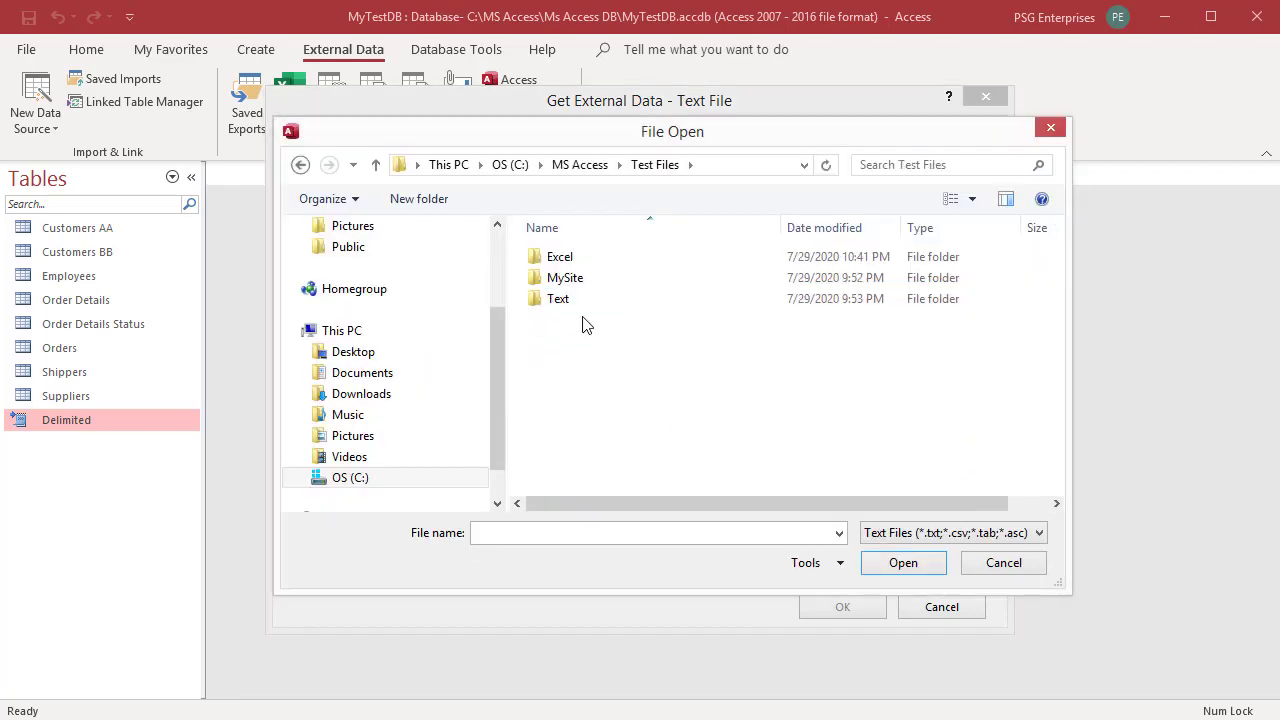
pyautogui.doubleClick(560, 299)
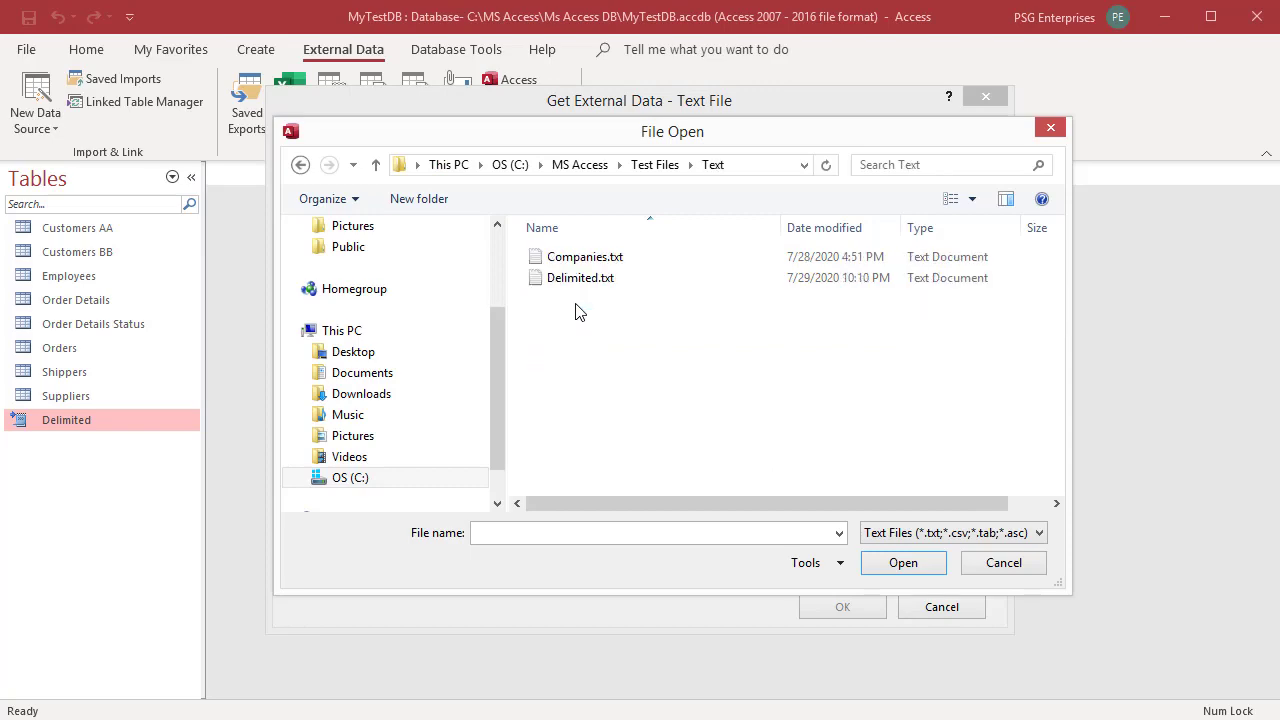
pyautogui.click(600, 258)
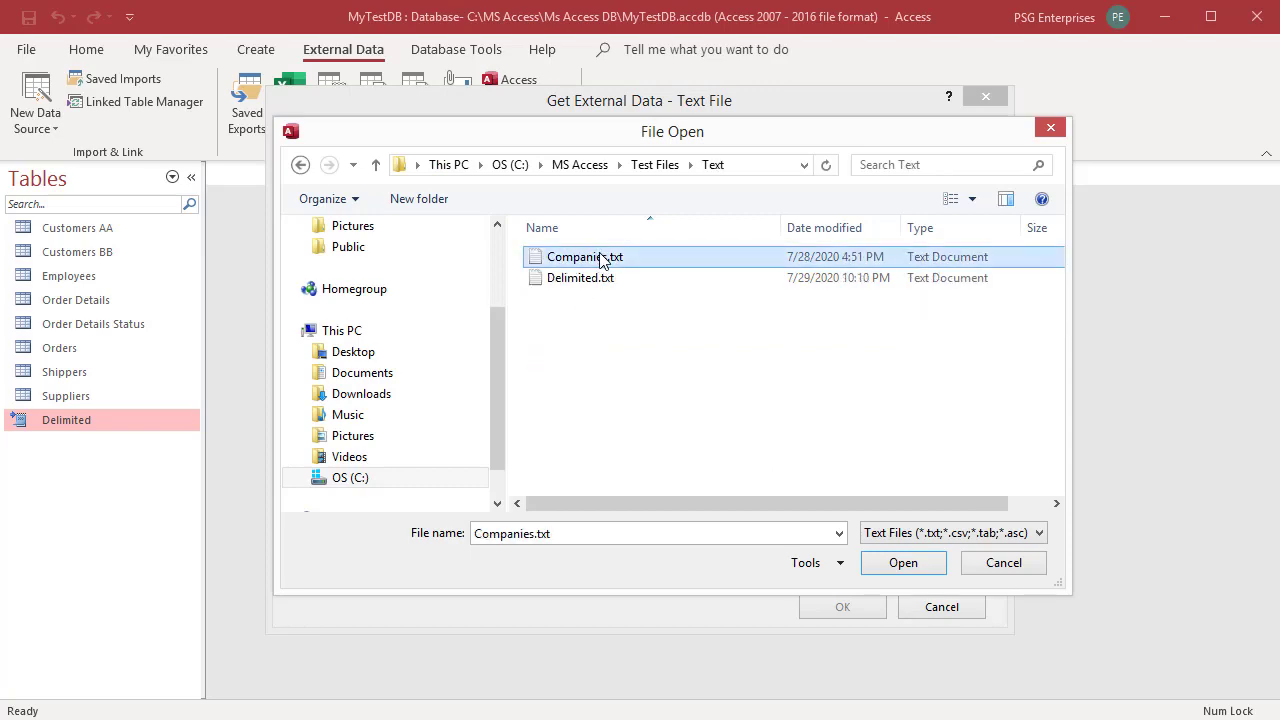
pyautogui.doubleClick(600, 258)
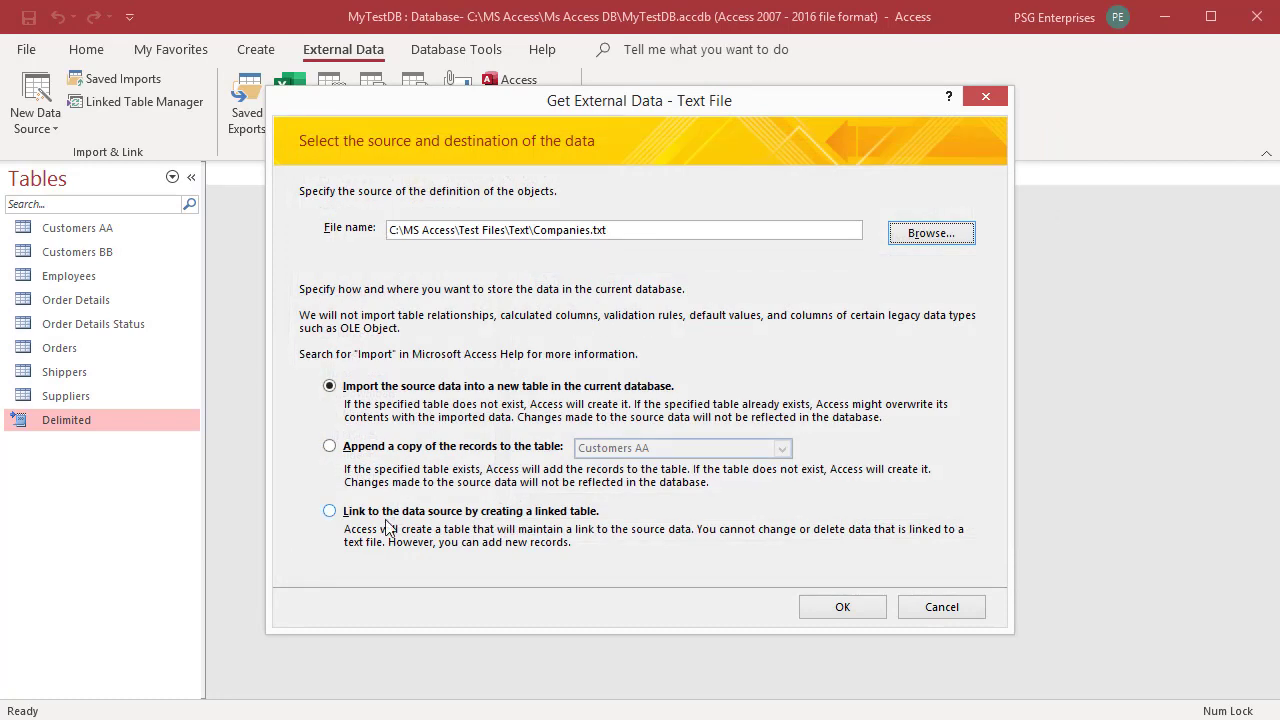
# Link to the data source by creating a linked table, keeping the Fixed Width format.
pyautogui.click(331, 512)
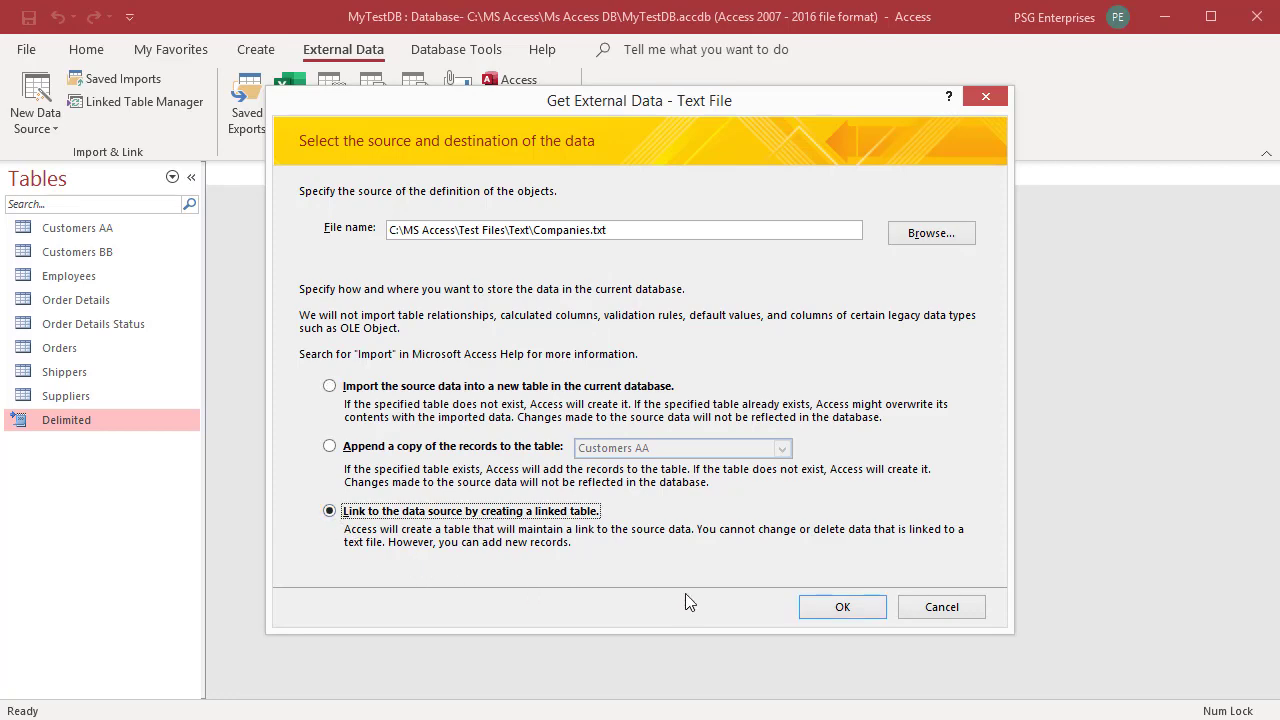
pyautogui.click(834, 607)
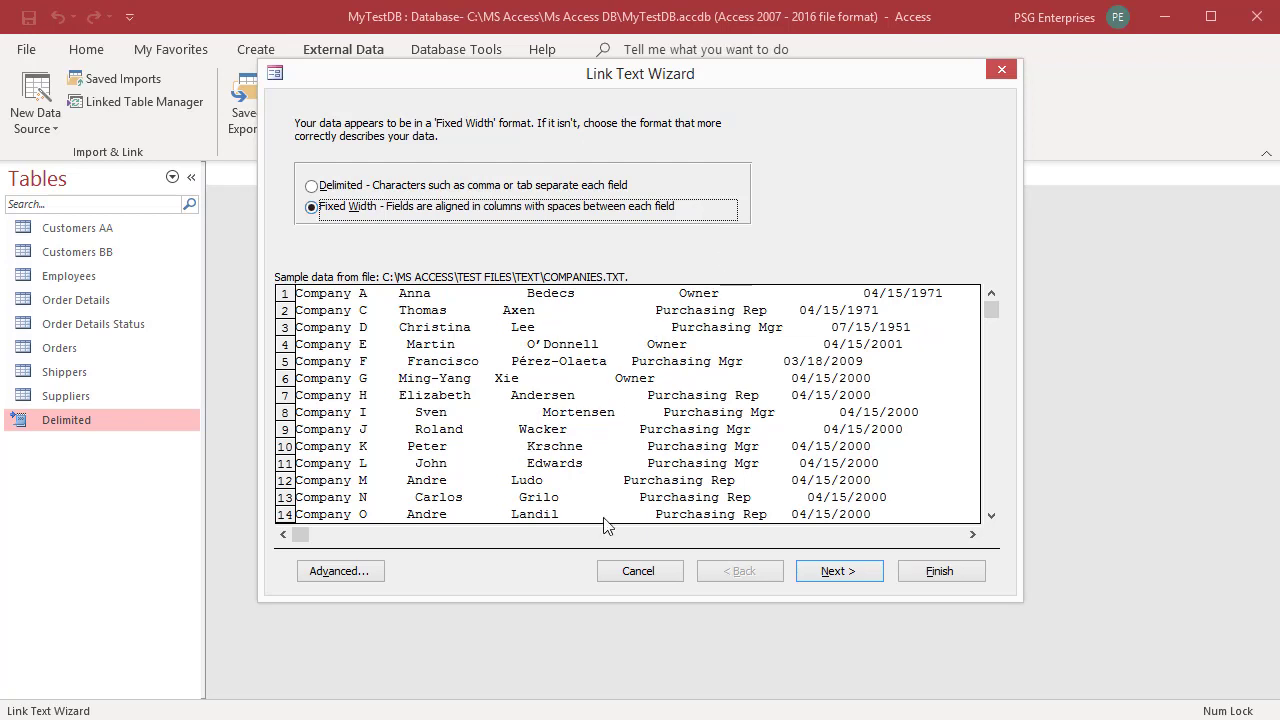
pyautogui.click(826, 578)
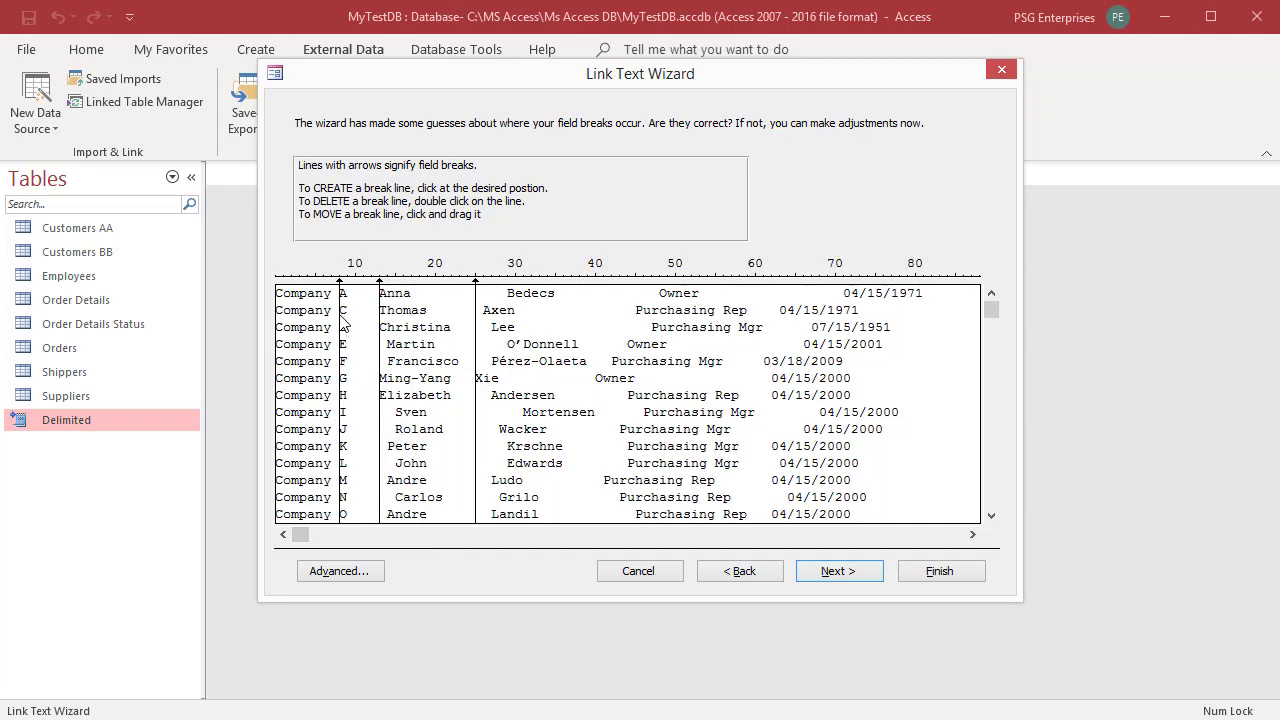
# Move the first field break to position 11, delete the break at 13, and add breaks at 40 and 61.
pyautogui.moveTo(344, 322); pyautogui.dragTo(368, 320)
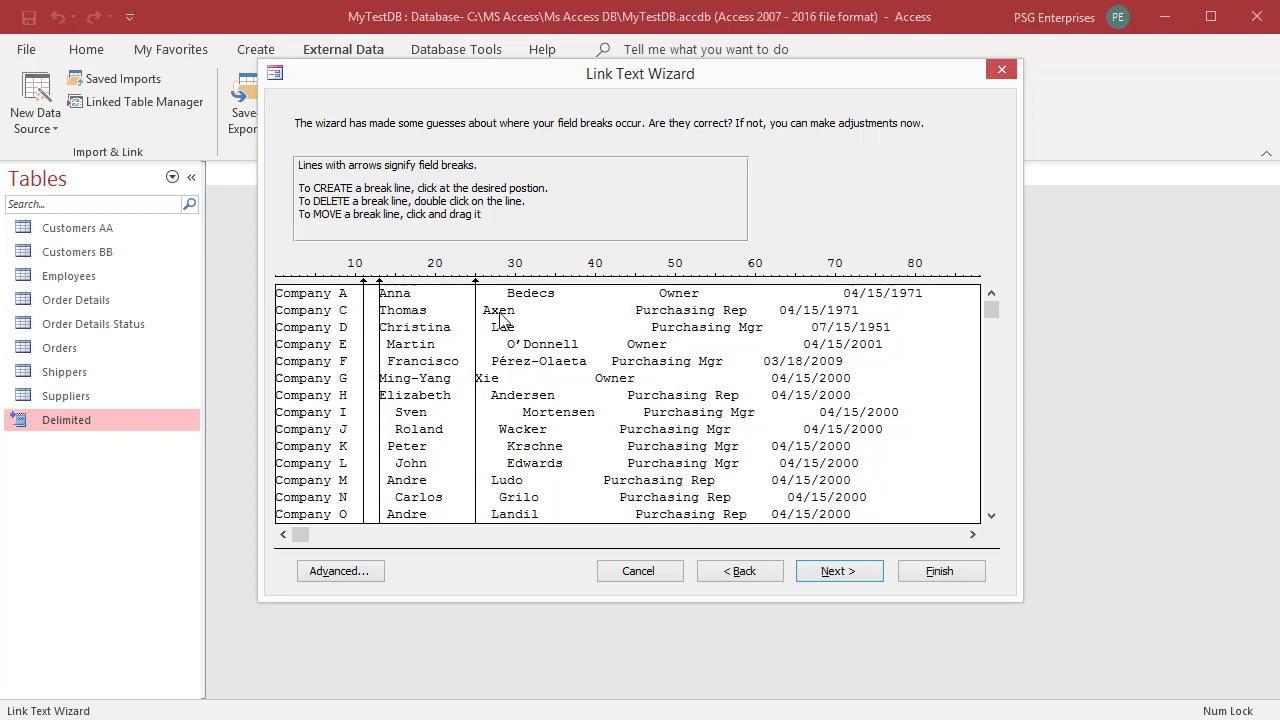
pyautogui.click(594, 291)
pyautogui.moveTo(590, 313); pyautogui.dragTo(604, 317)
pyautogui.doubleClick(379, 318)
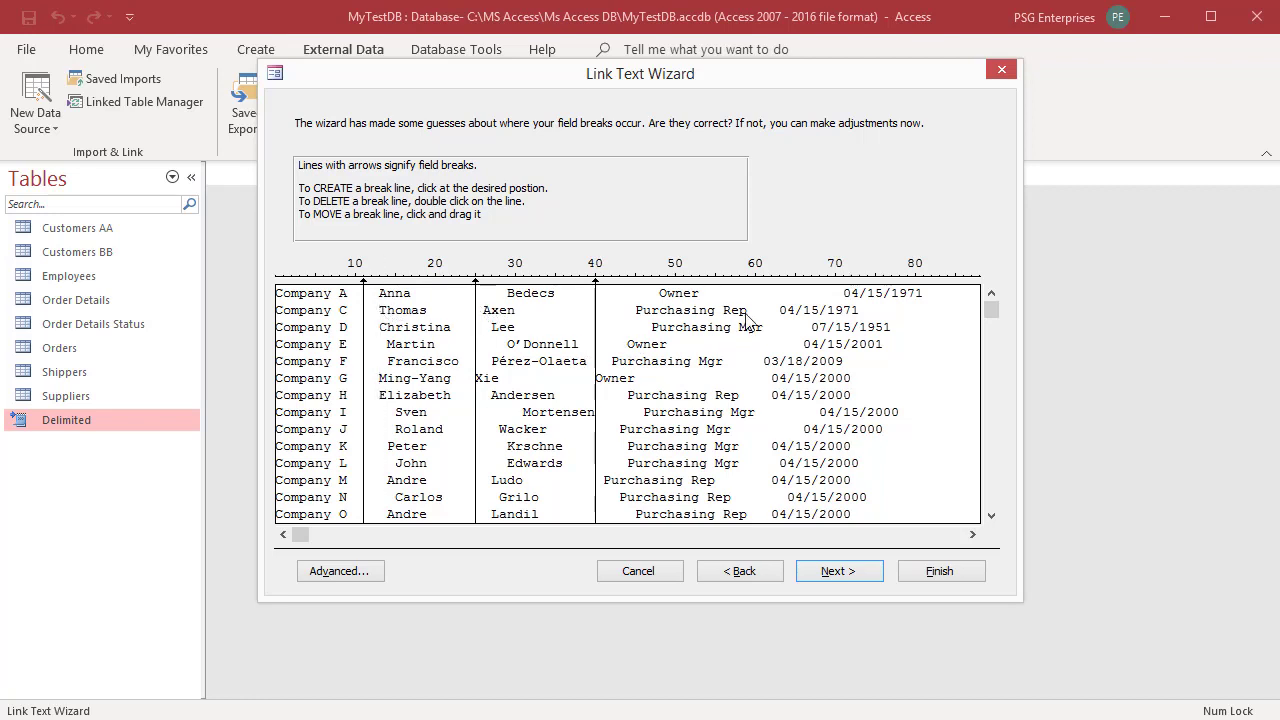
pyautogui.click(768, 293)
pyautogui.click(836, 571)
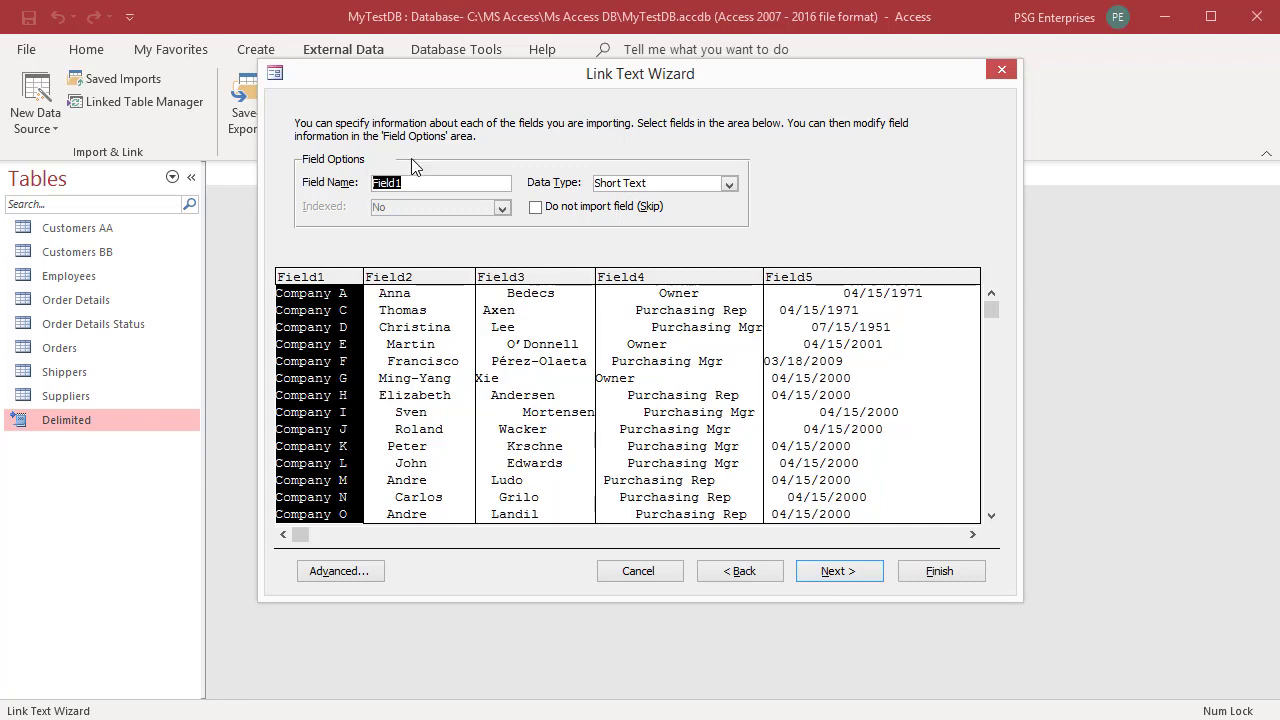
# Name the first field Company and the second field First Name.
pyautogui.click(417, 183)
pyautogui.moveTo(417, 183); pyautogui.dragTo(313, 186)
pyautogui.write('Company')
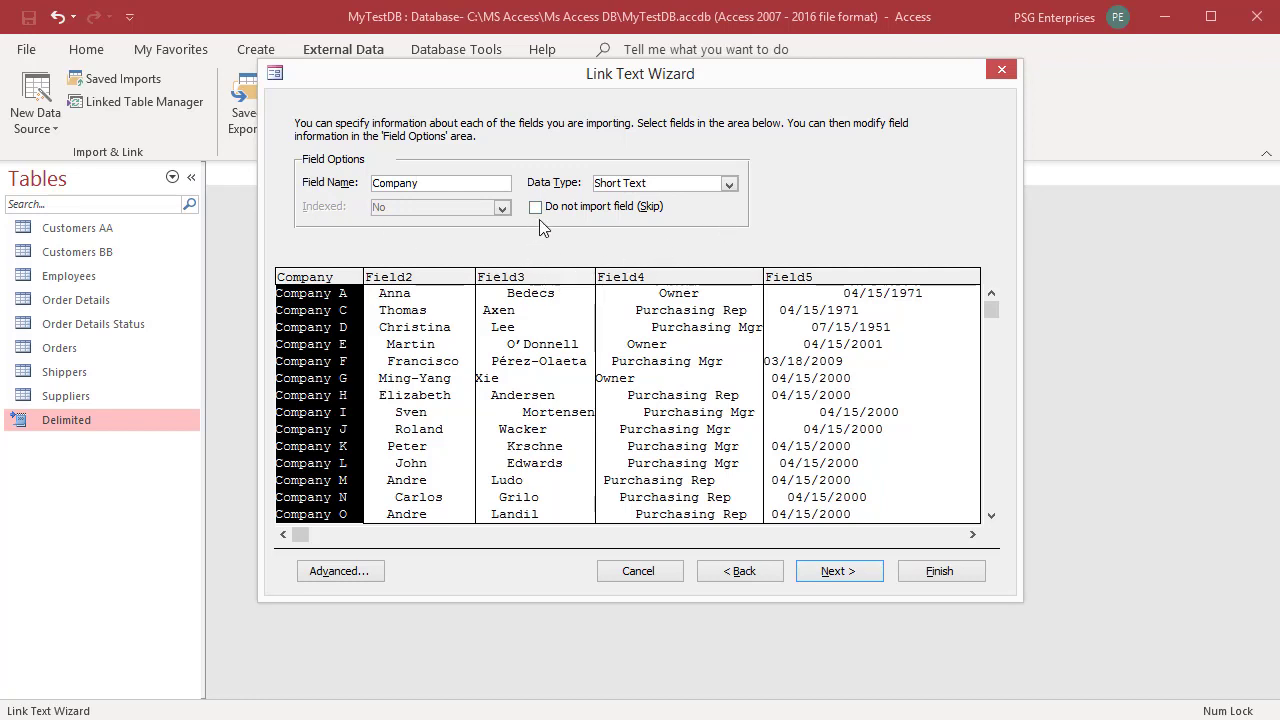
pyautogui.click(414, 285)
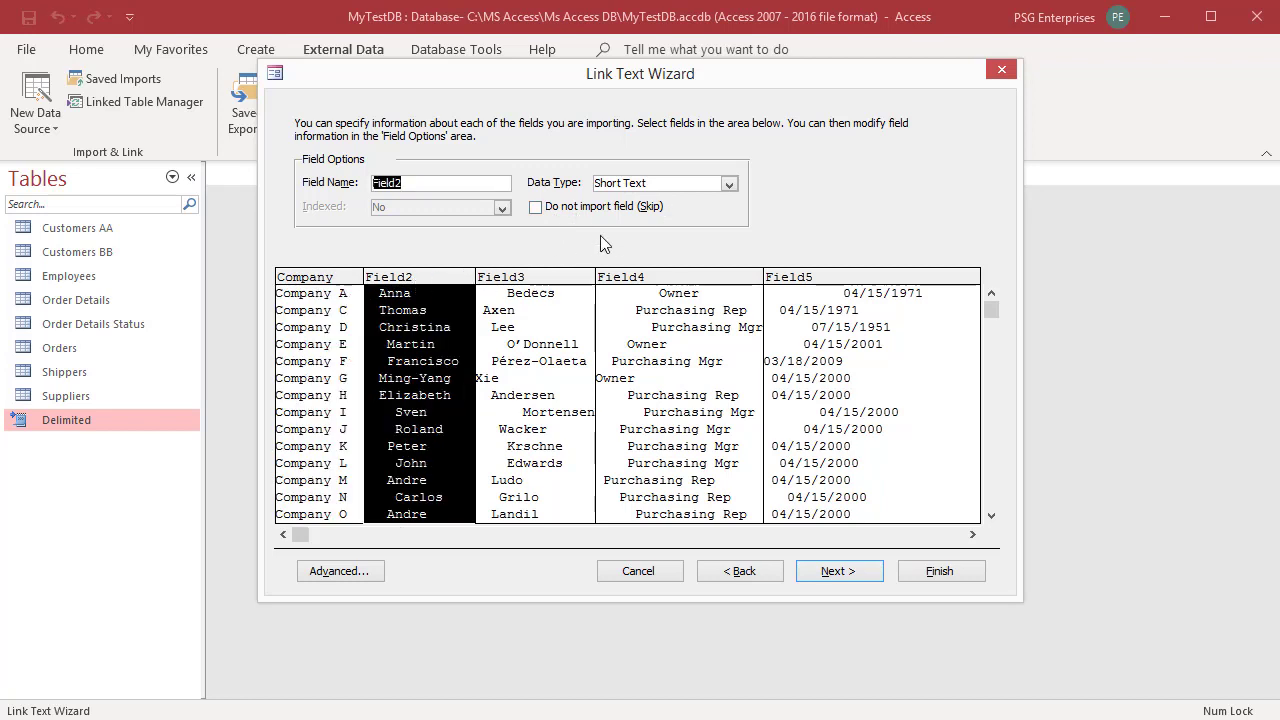
pyautogui.write('First Name')
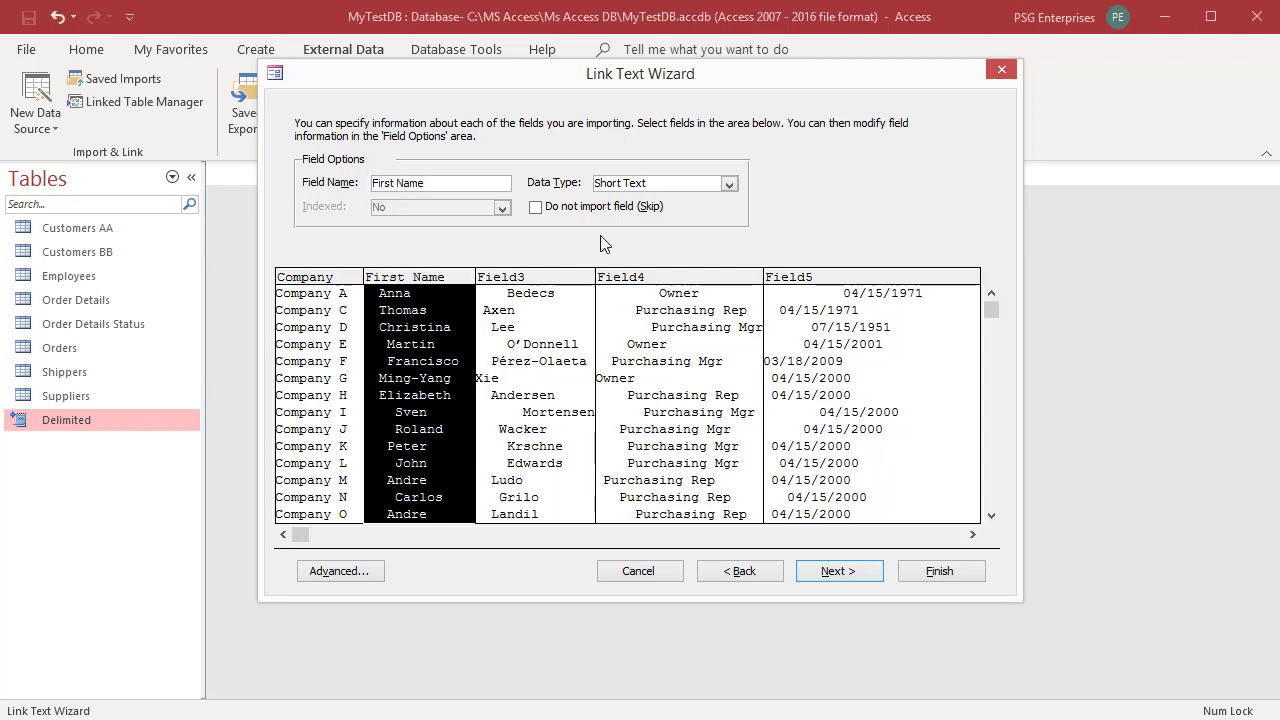
# Name the remaining fields Last Name, Job Title and Joining Date, and set Joining Date's data type to Date With Time.
pyautogui.click(520, 285)
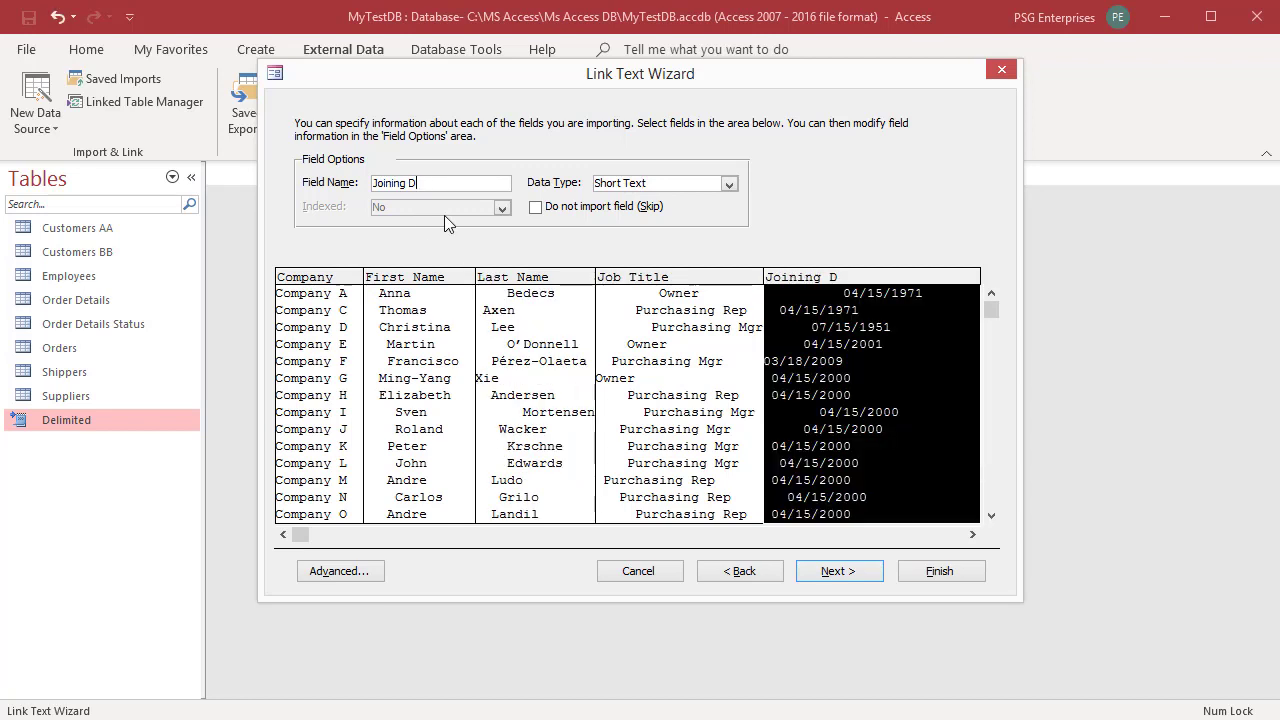
pyautogui.write('ate')
pyautogui.click(729, 185)
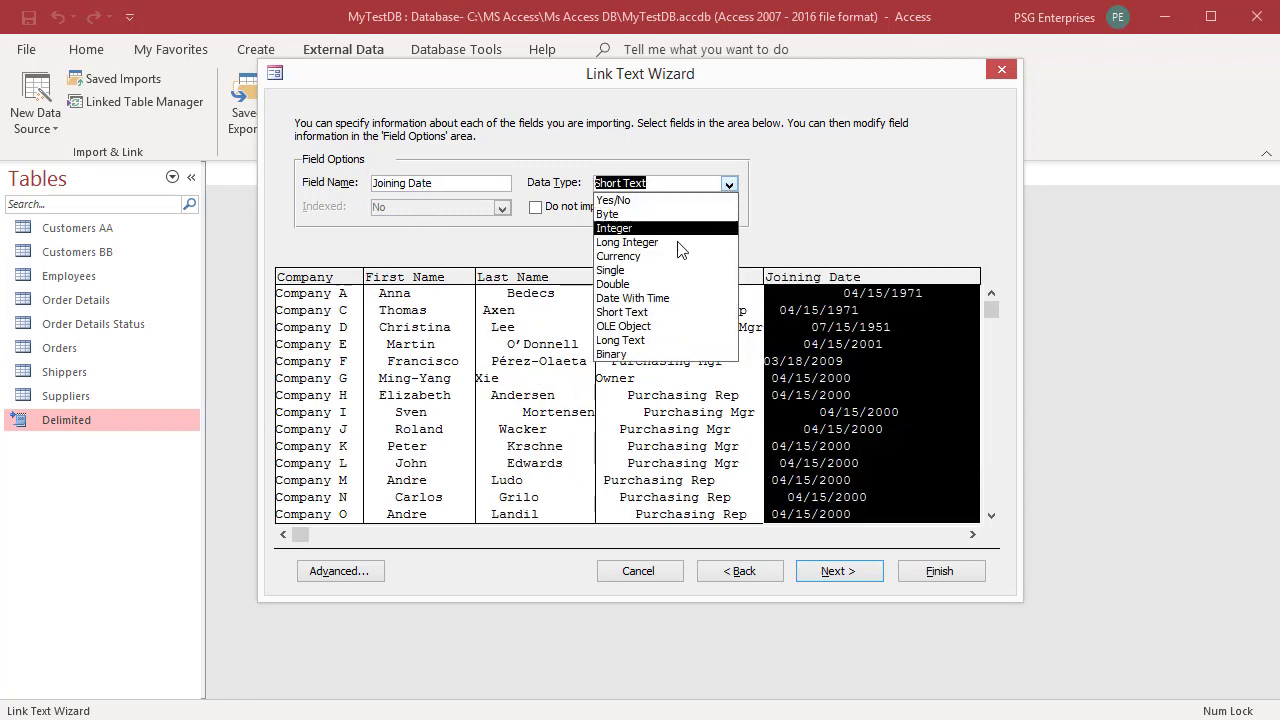
pyautogui.click(652, 300)
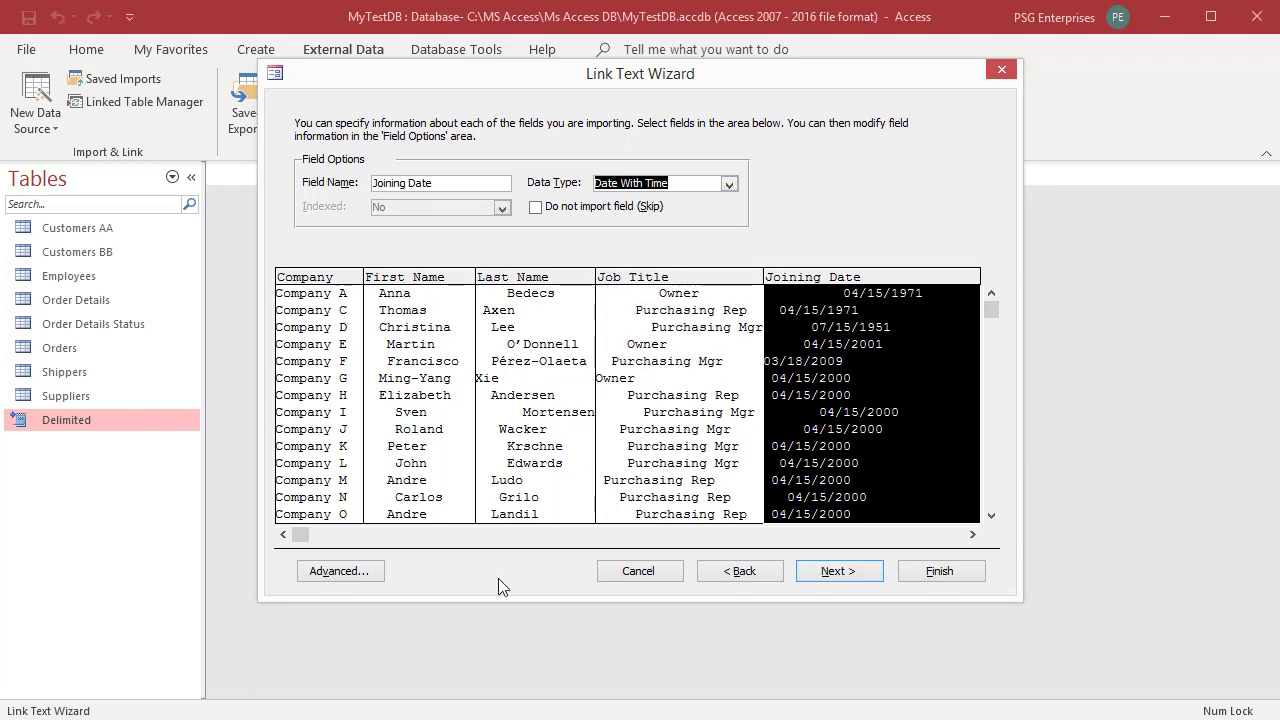
# Review the advanced link specification for Companies and the list of saved import/export specifications.
pyautogui.click(338, 572)
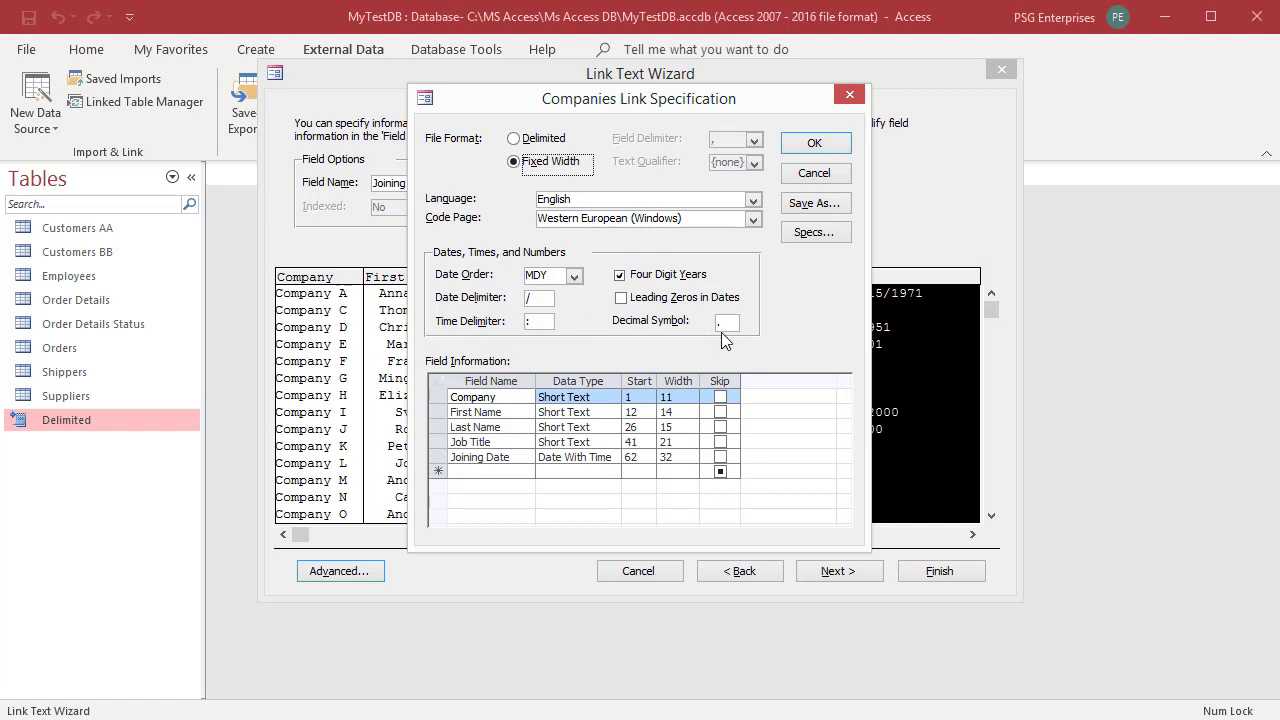
pyautogui.click(800, 236)
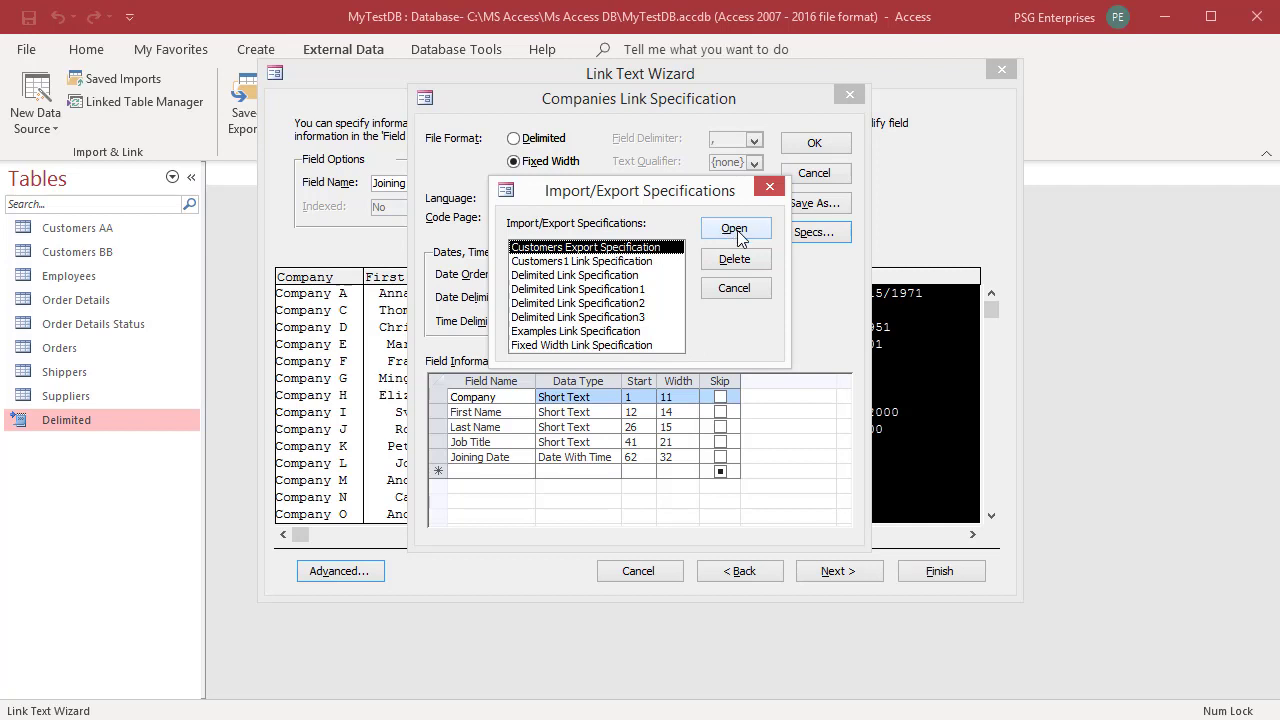
pyautogui.click(734, 288)
pyautogui.click(813, 143)
pyautogui.click(814, 143)
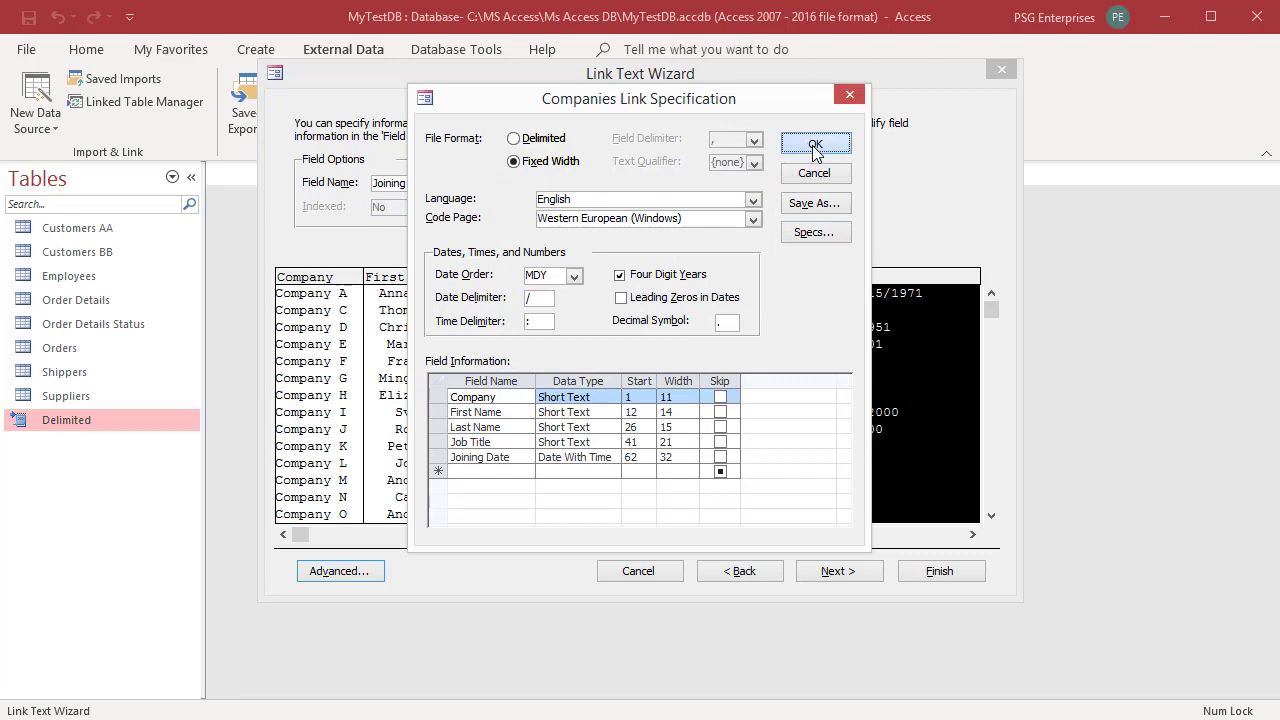
# Finish linking the text file with Companies as the linked table name.
pyautogui.click(838, 571)
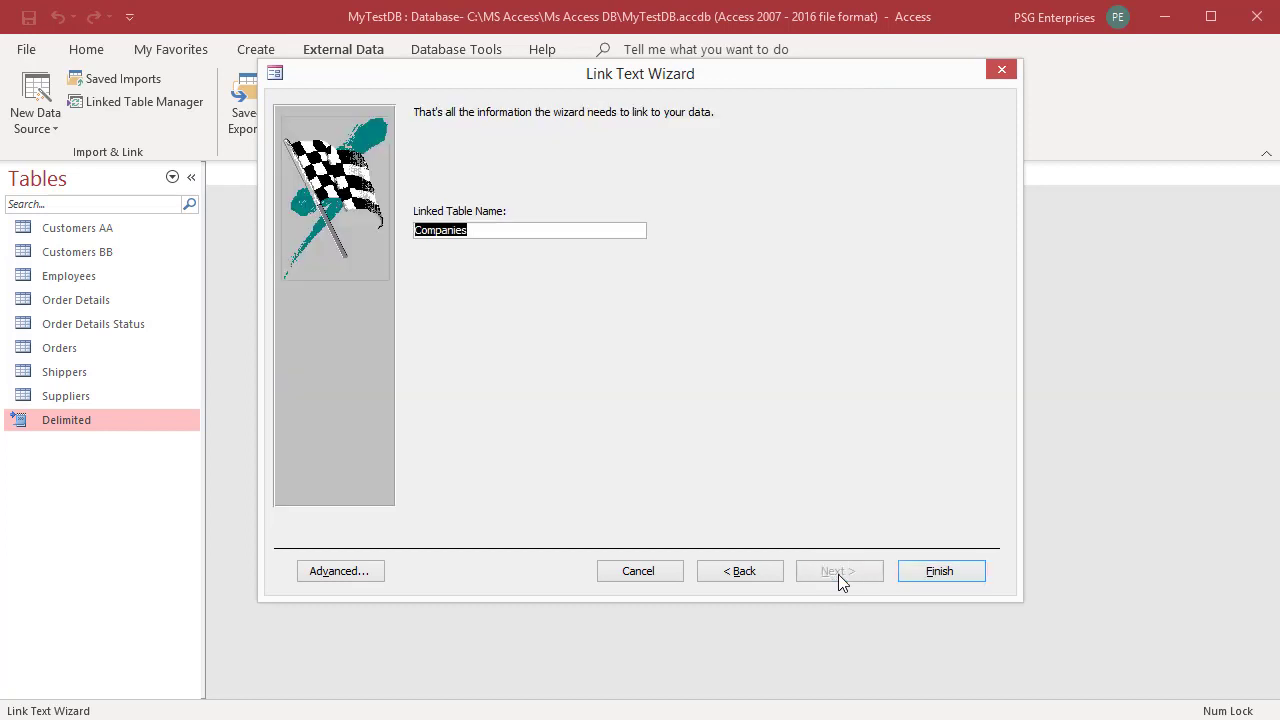
pyautogui.click(498, 231)
pyautogui.click(938, 576)
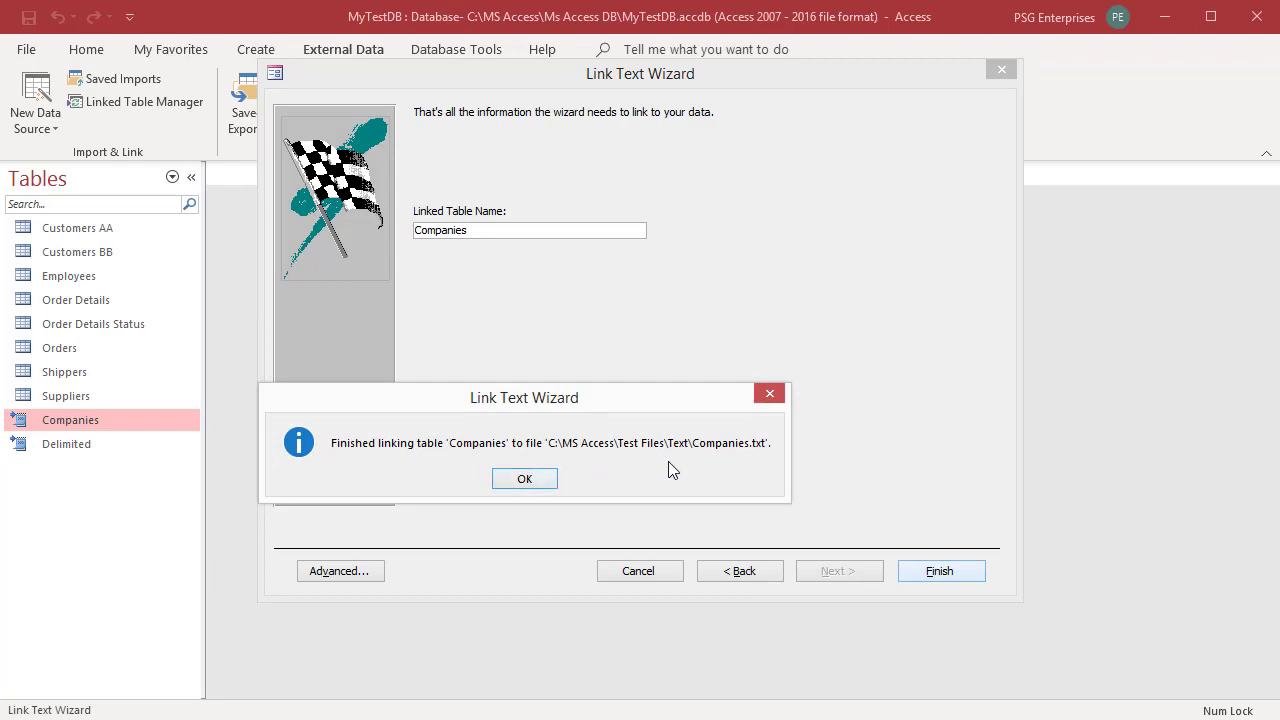
pyautogui.click(525, 479)
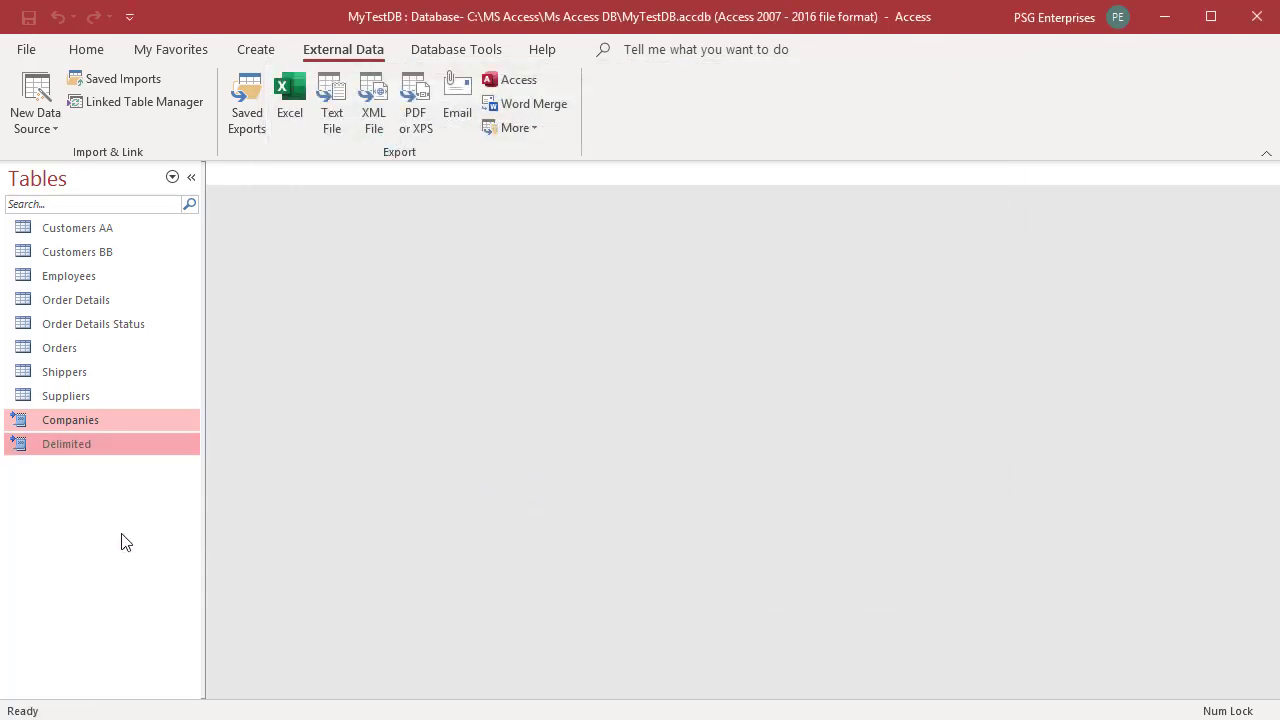
# Open the linked Companies table to check its records and close it again.
pyautogui.click(40, 424)
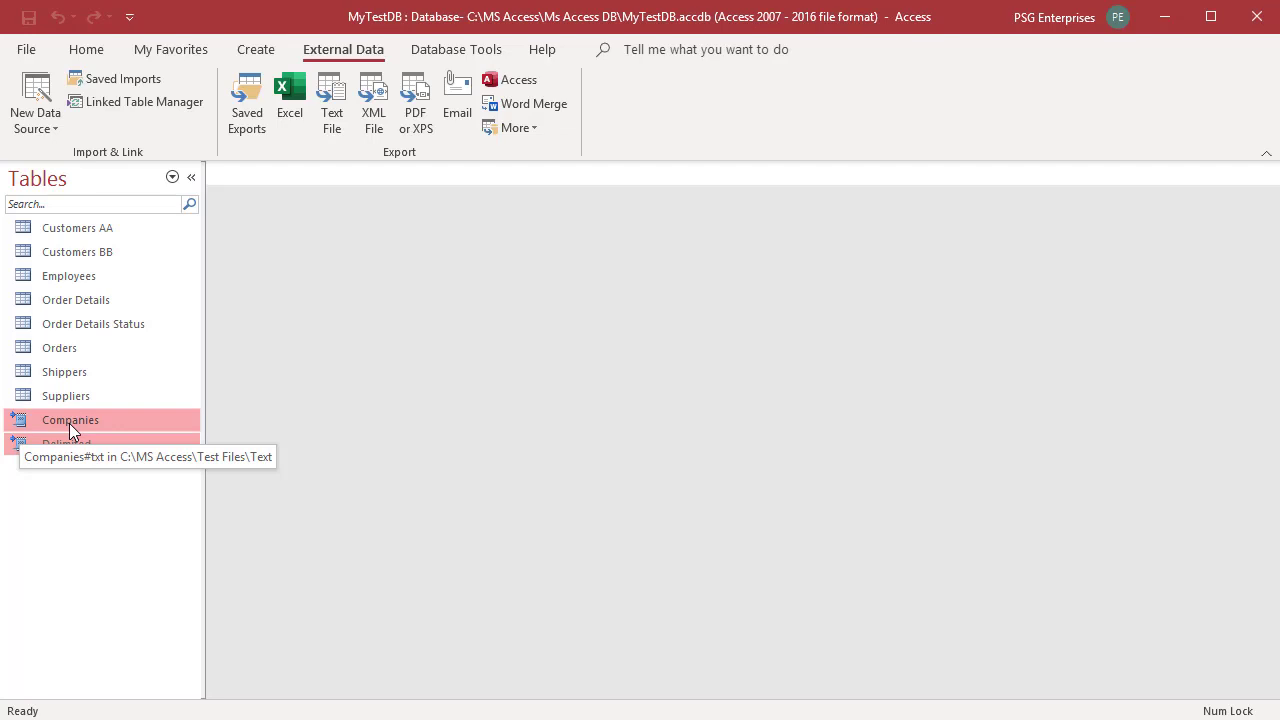
pyautogui.doubleClick(69, 421)
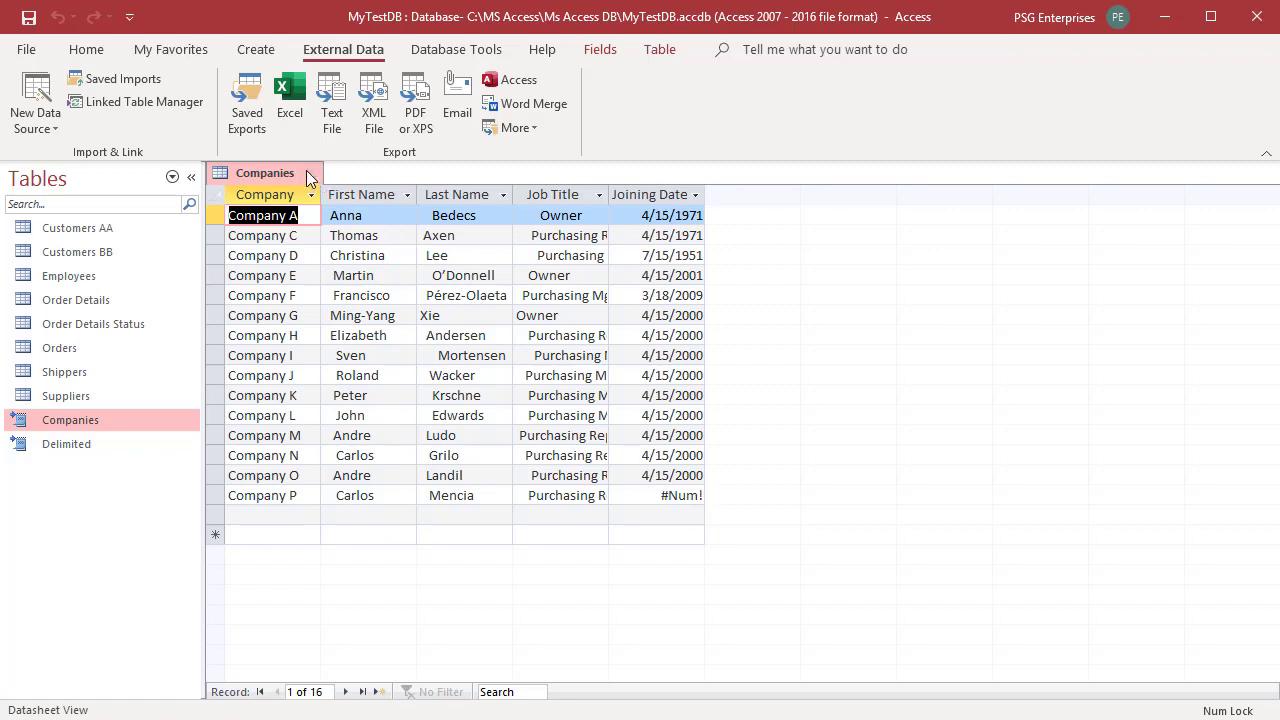
pyautogui.click(308, 173)
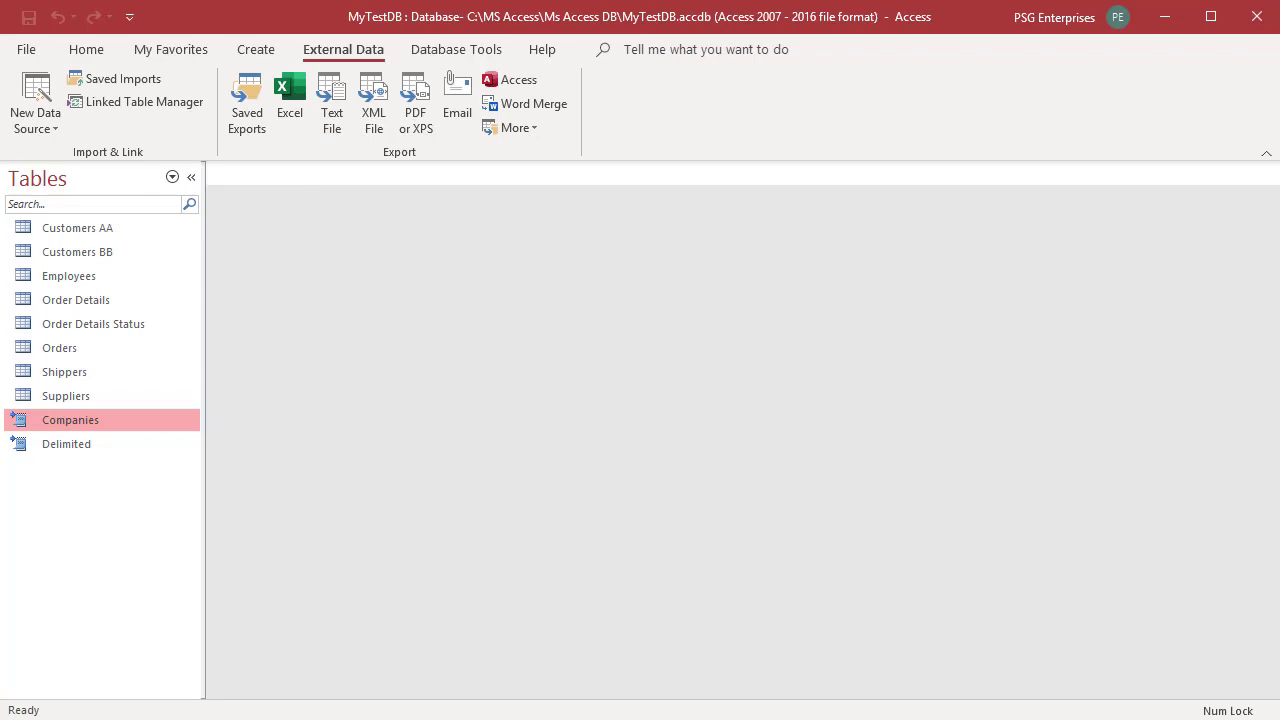
# Switch to File Explorer, open Companies.txt in Notepad and close the folder window.
pyautogui.hotkey('alt', 'Tab')
pyautogui.doubleClick(773, 251)
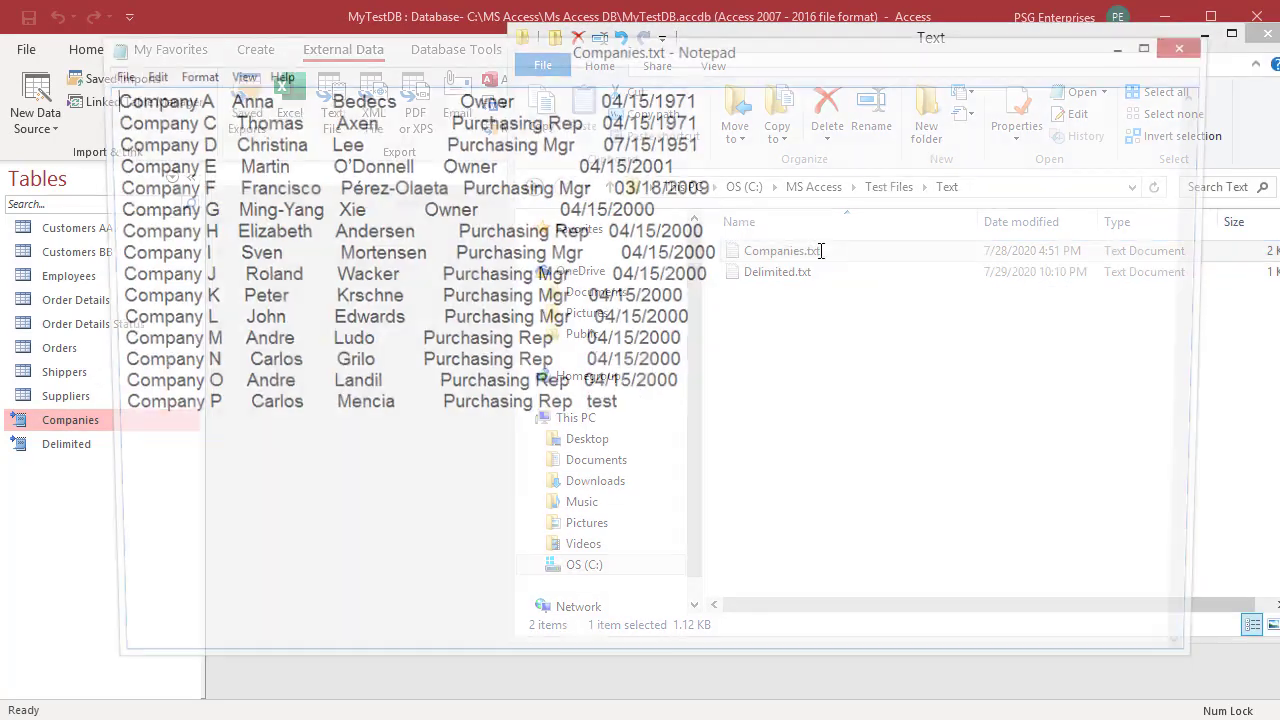
pyautogui.click(1269, 36)
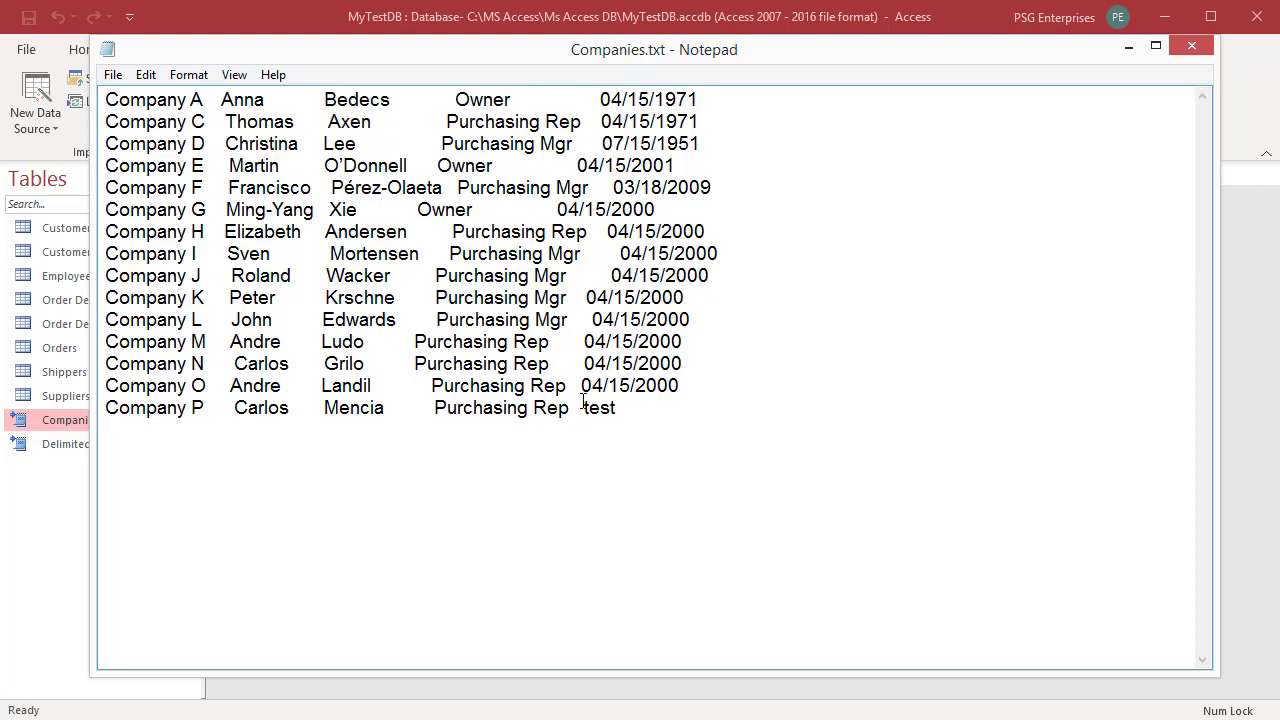
# Replace "test" in the Company P line with 04/10/2000, then save and close the text file.
pyautogui.moveTo(582, 404); pyautogui.dragTo(625, 410)
pyautogui.write('04/10/2000')
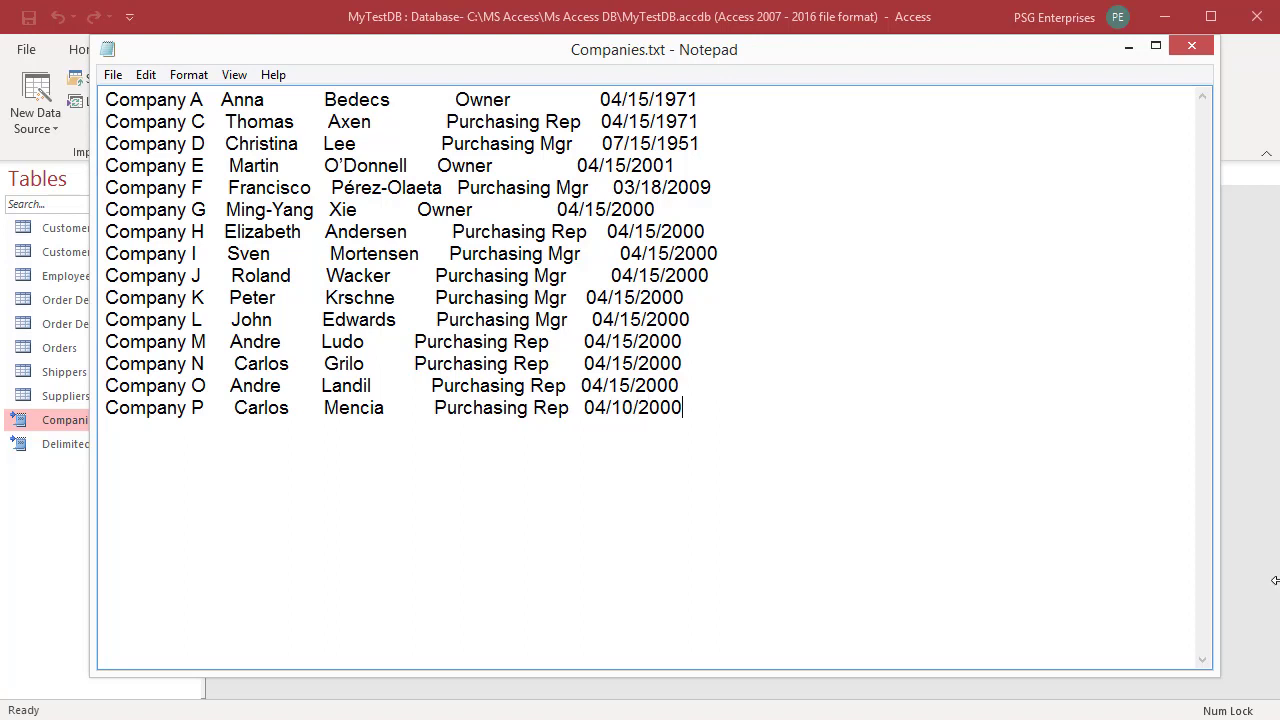
pyautogui.click(113, 76)
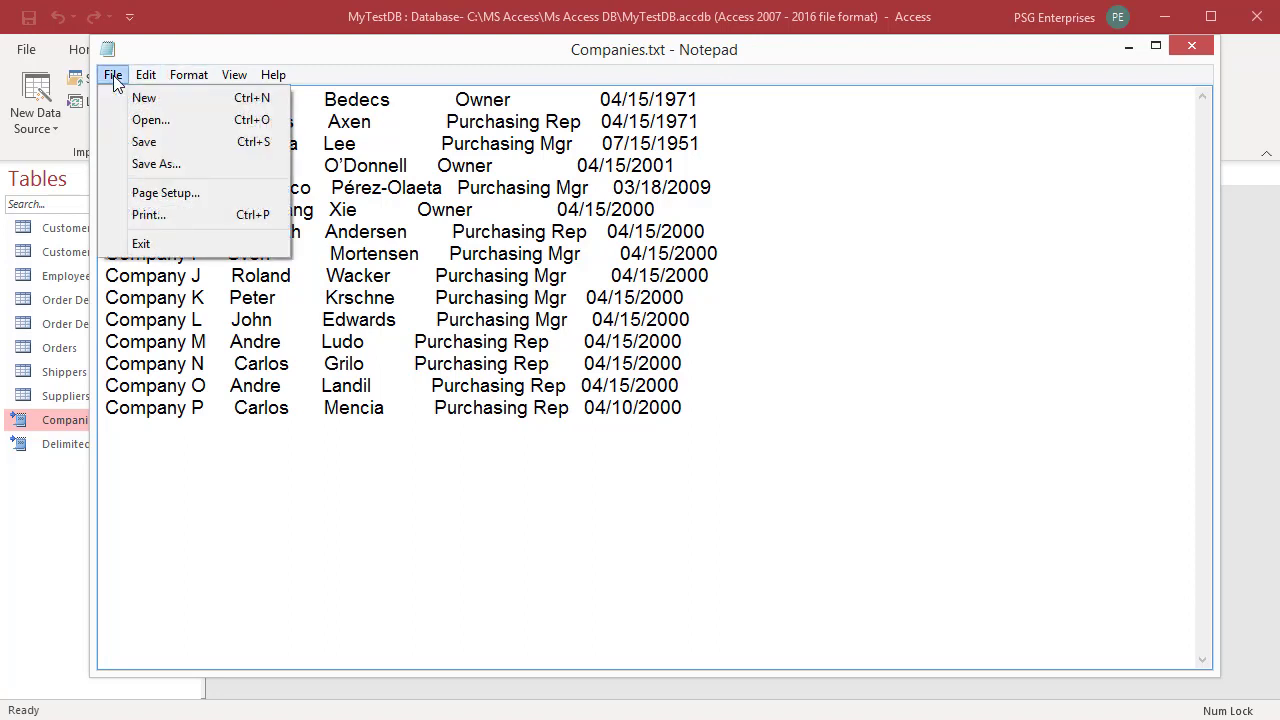
pyautogui.click(143, 142)
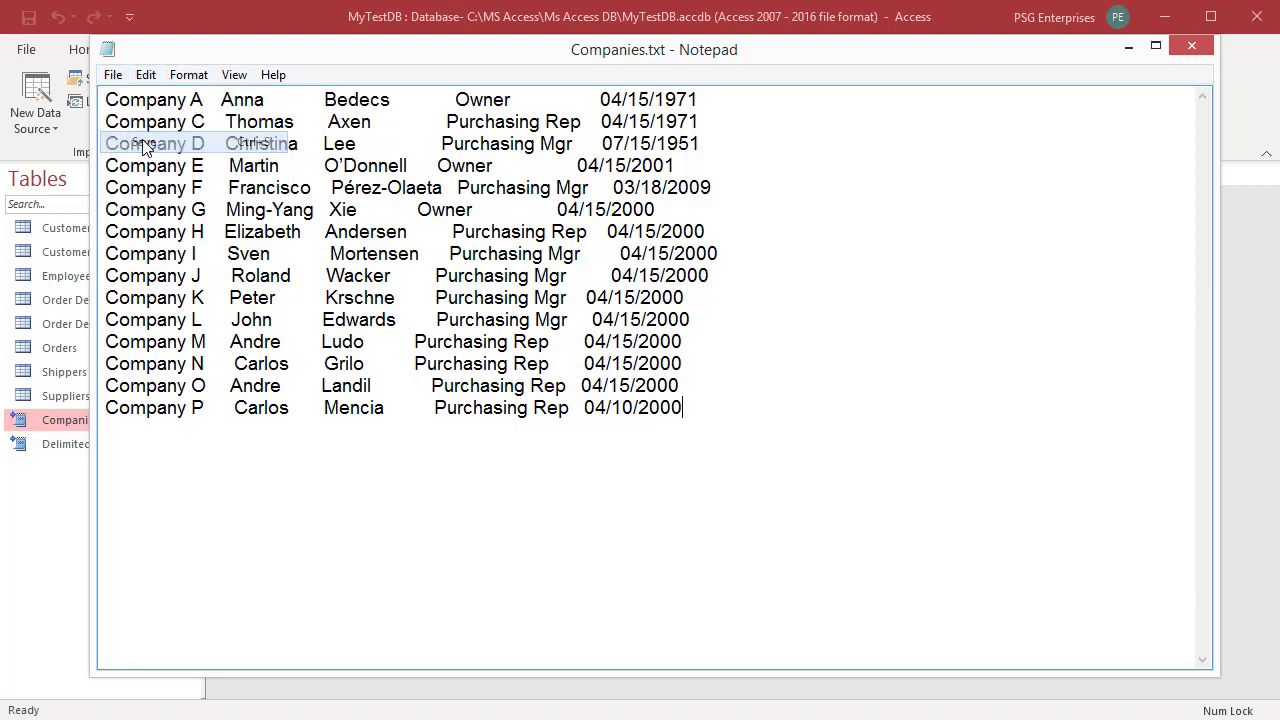
pyautogui.click(1190, 48)
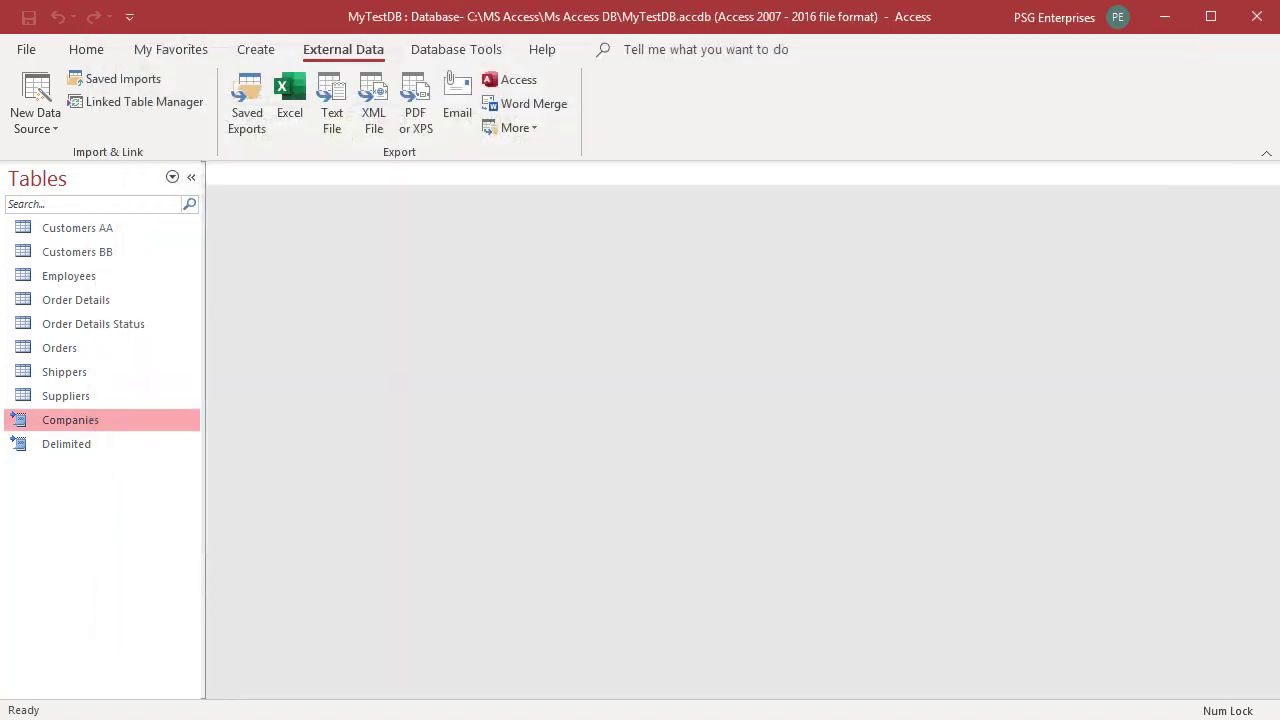
# Reopen the linked Companies table and check the Company P record.
pyautogui.doubleClick(142, 420)
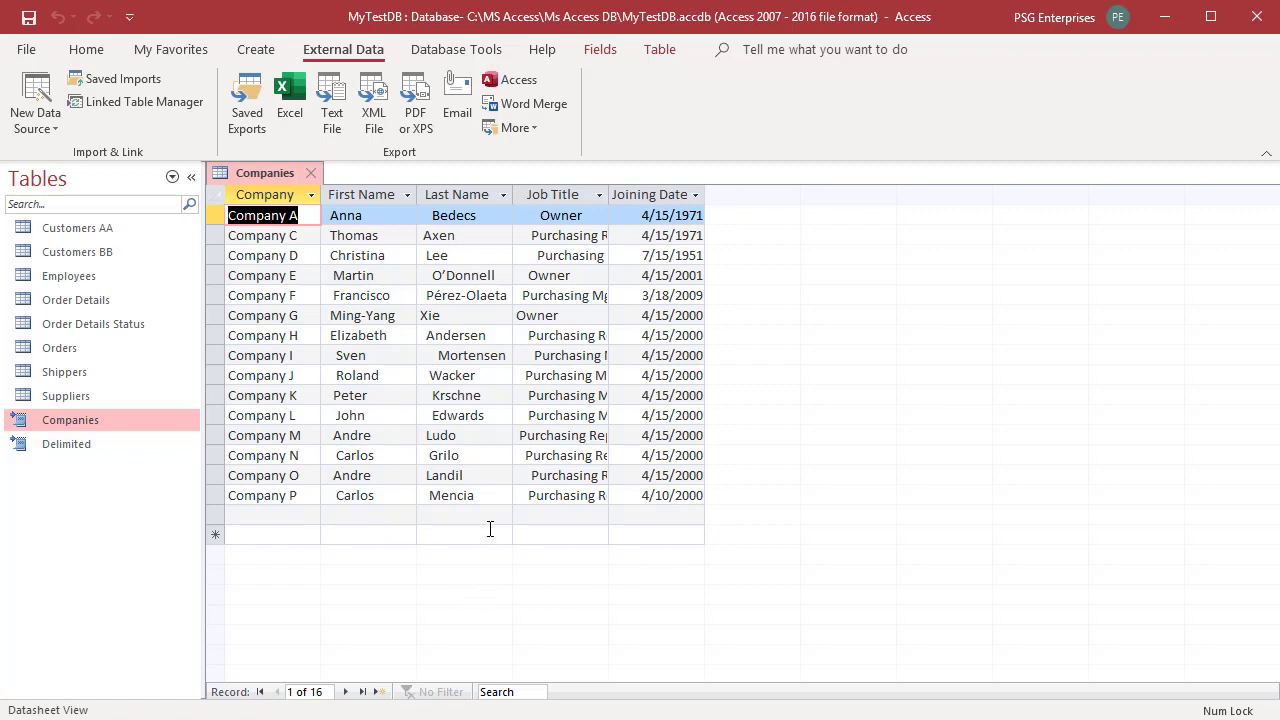
pyautogui.click(479, 497)
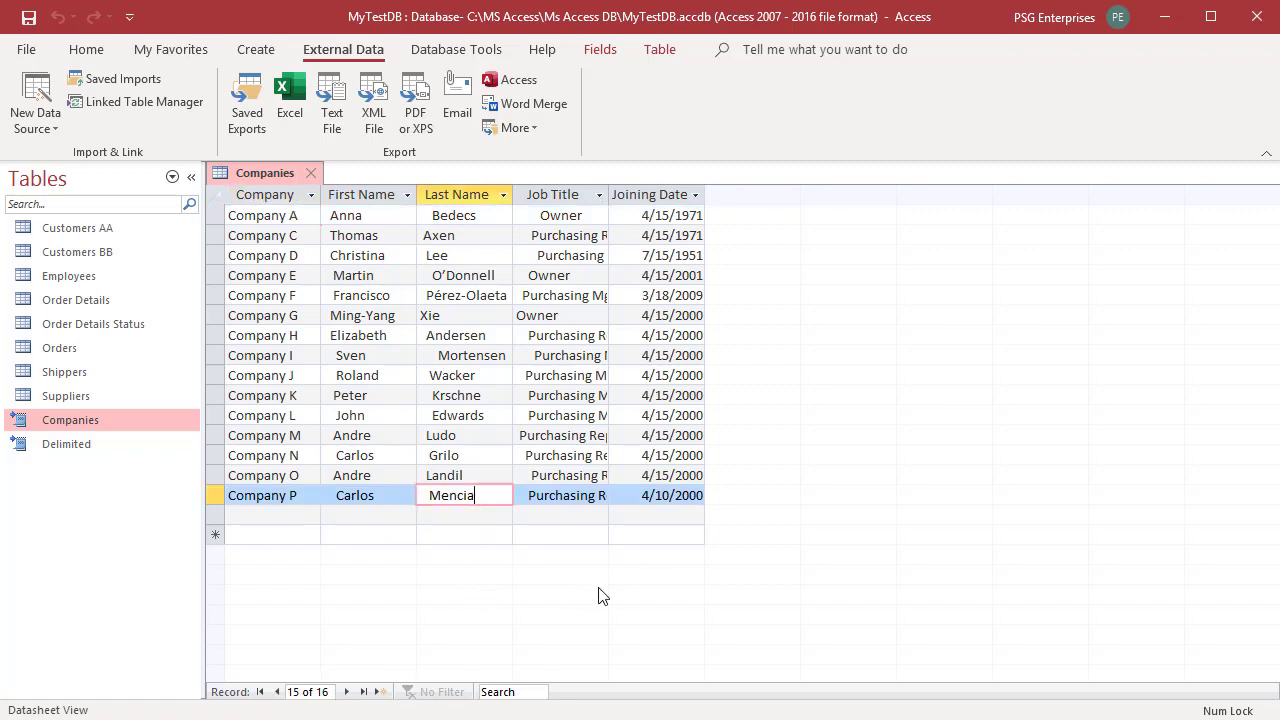